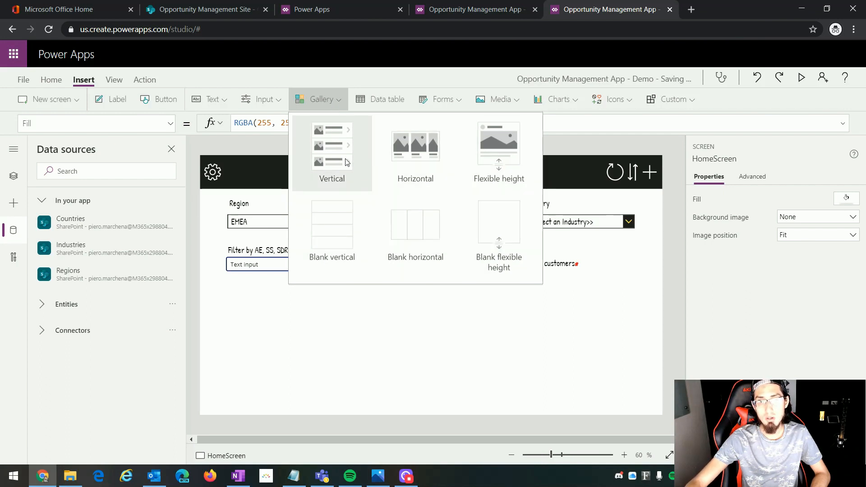
Step: Insert a blank vertical gallery and fit it below the filters, about 430 wide and 378 high, at X 0, Y 389
left_click(333, 235)
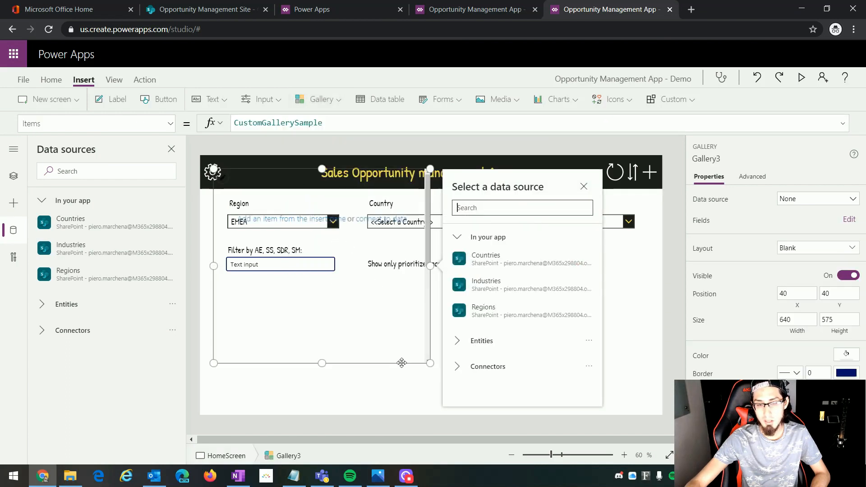
left_click_drag(401, 363, 388, 415)
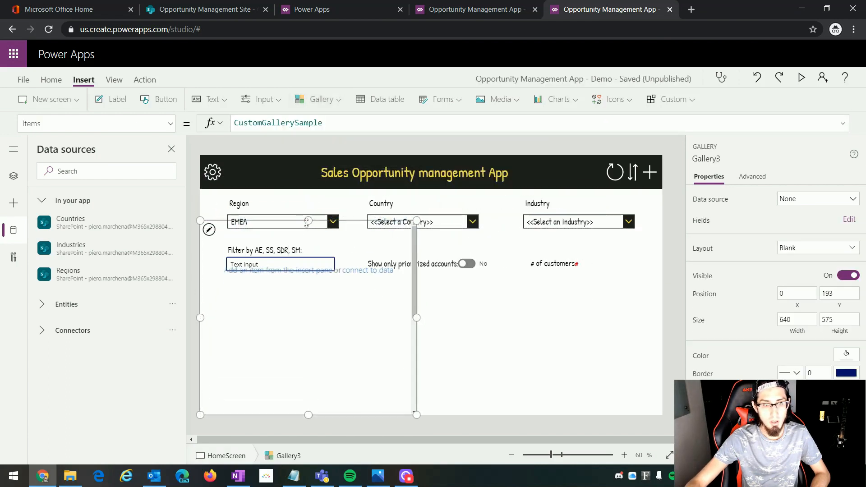
left_click_drag(307, 223, 309, 299)
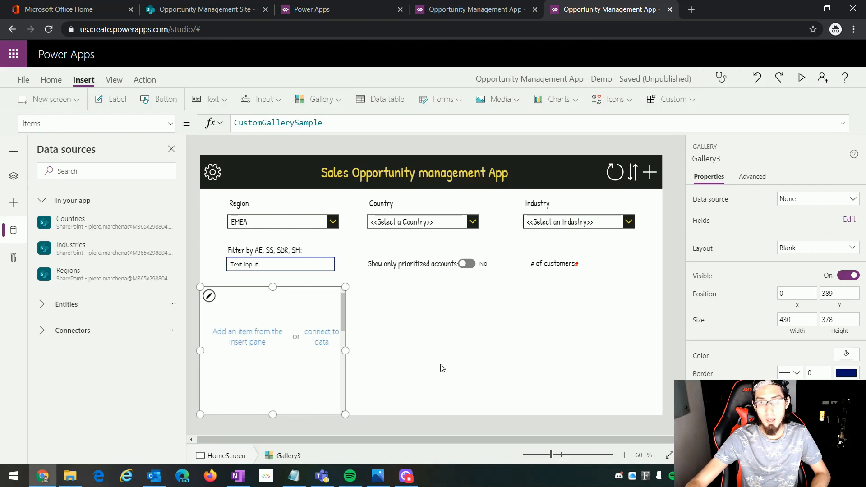
Step: Review the columns of the Customers list on the SharePoint Opportunity Management Site and return to the app editor
left_click(192, 3)
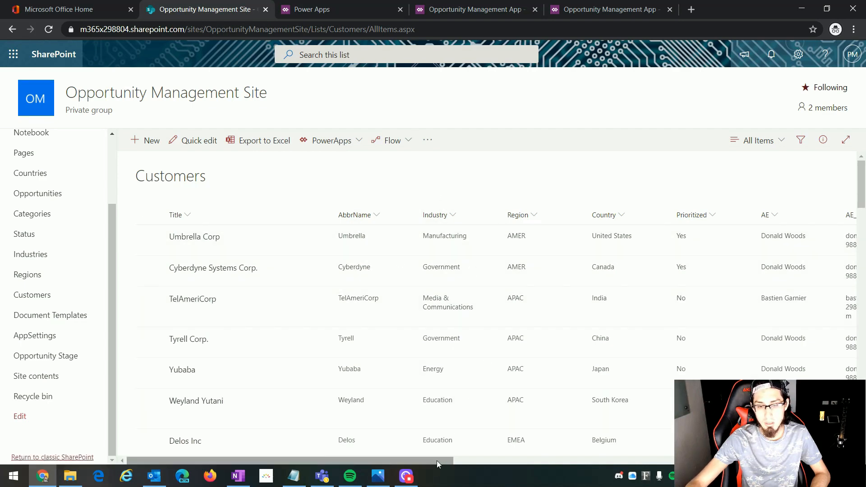
mouse_move(437, 462)
left_mouse_down()
mouse_move(592, 474)
mouse_move(781, 472)
mouse_move(433, 472)
left_mouse_up()
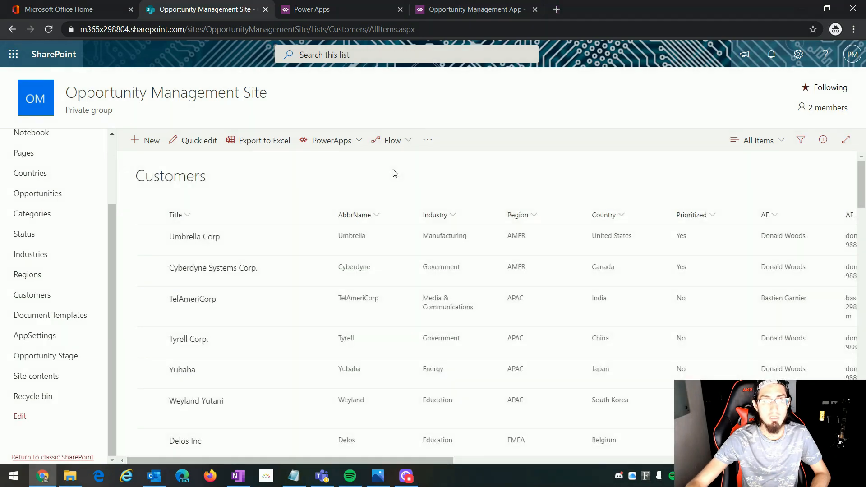
left_click(478, 10)
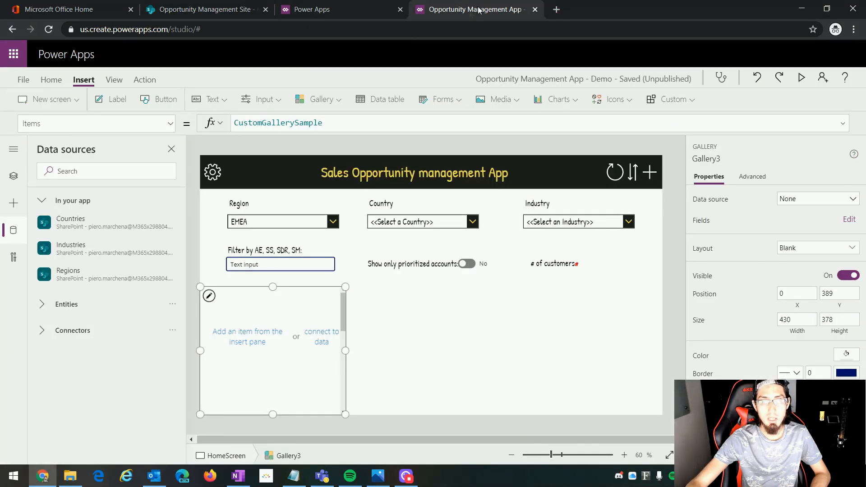
Step: Add the Customers list from the Opportunity Management Site as a data source through the existing SharePoint connection
left_click(6, 233)
left_click(6, 233)
left_click(92, 171)
type("Share")
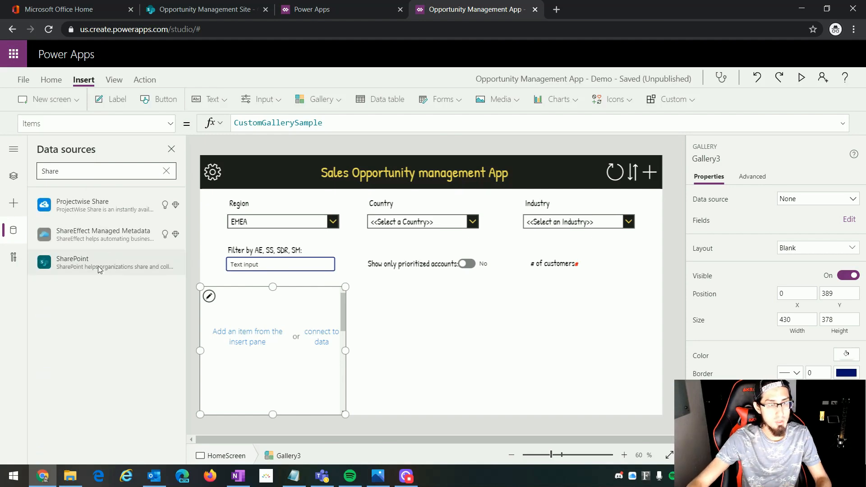
left_click(100, 266)
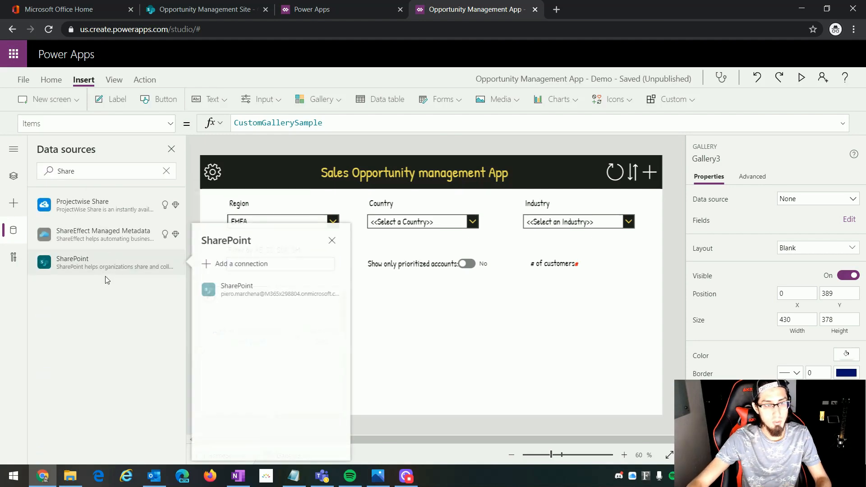
left_click(280, 294)
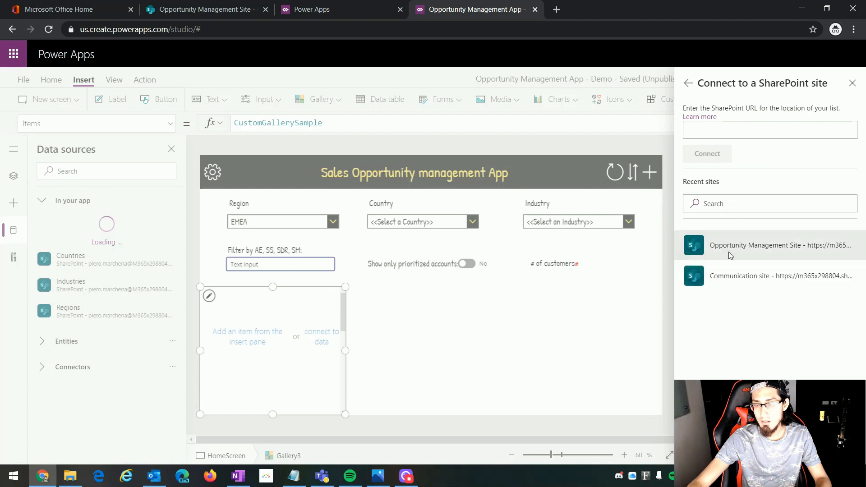
left_click(780, 254)
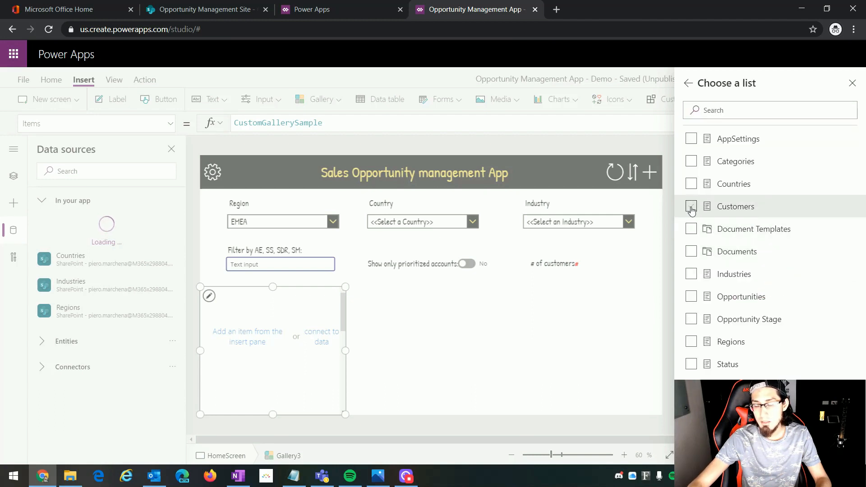
left_click(691, 207)
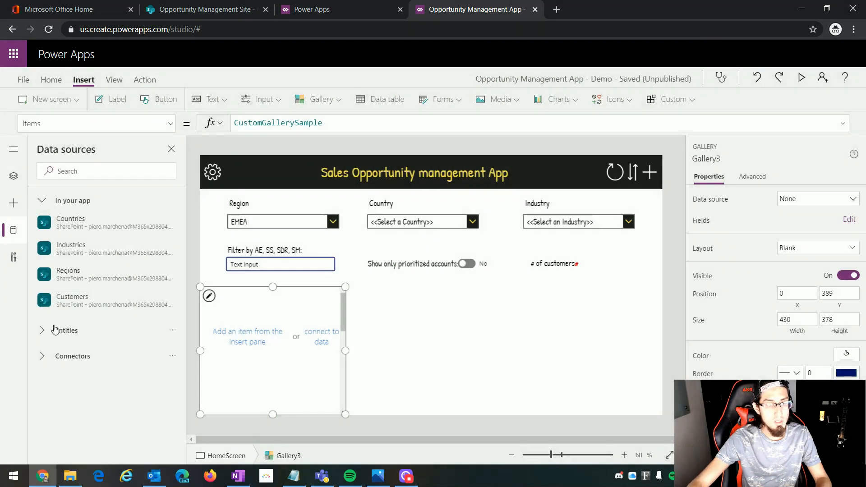
Step: Connect the new blank gallery to the Customers data source
mouse_move(92, 303)
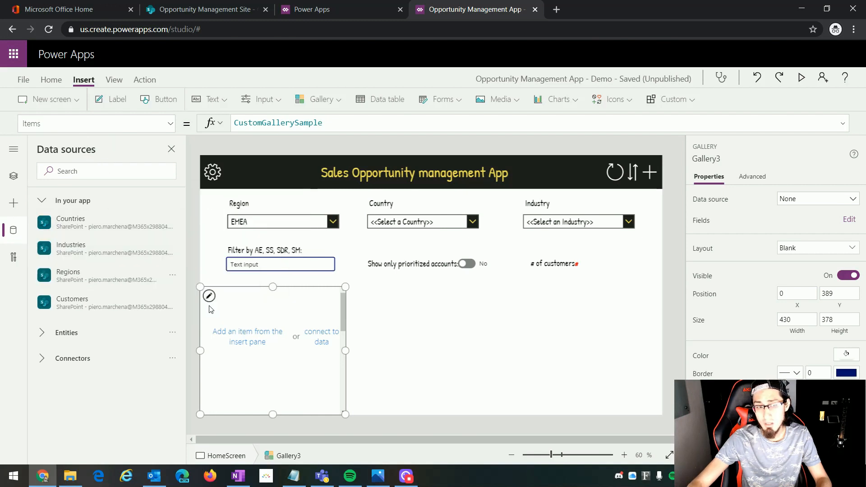
left_click(320, 344)
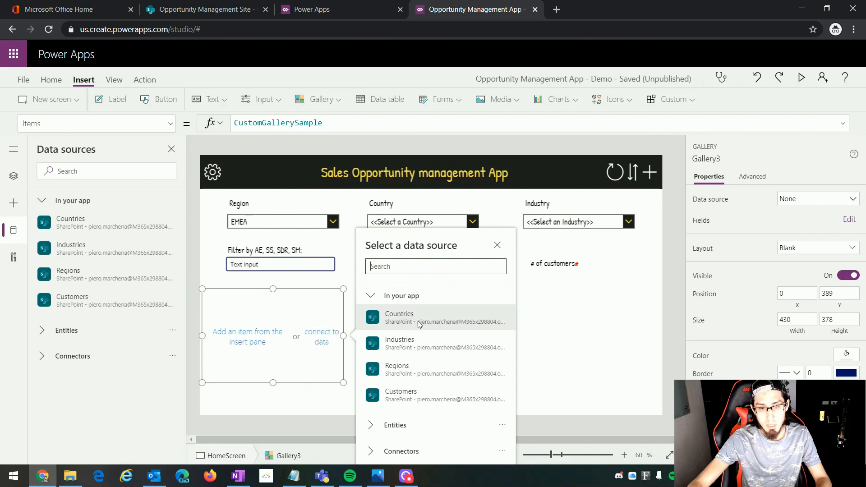
left_click(434, 396)
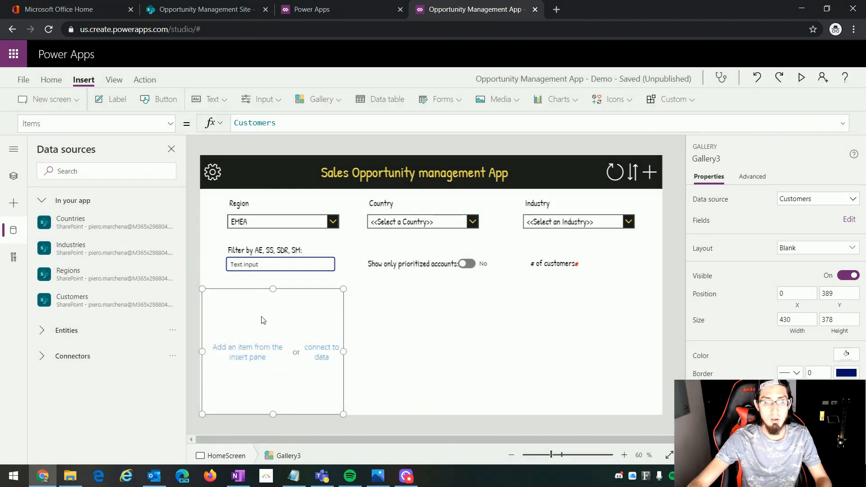
Step: Check the HOMESCREEN.PNG mockup and add a label for the customer title near the top of the gallery item
left_click(378, 476)
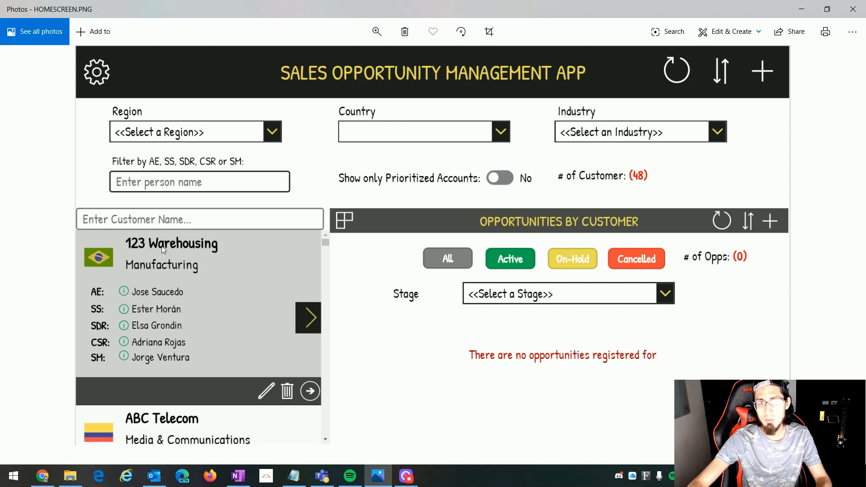
left_click(377, 477)
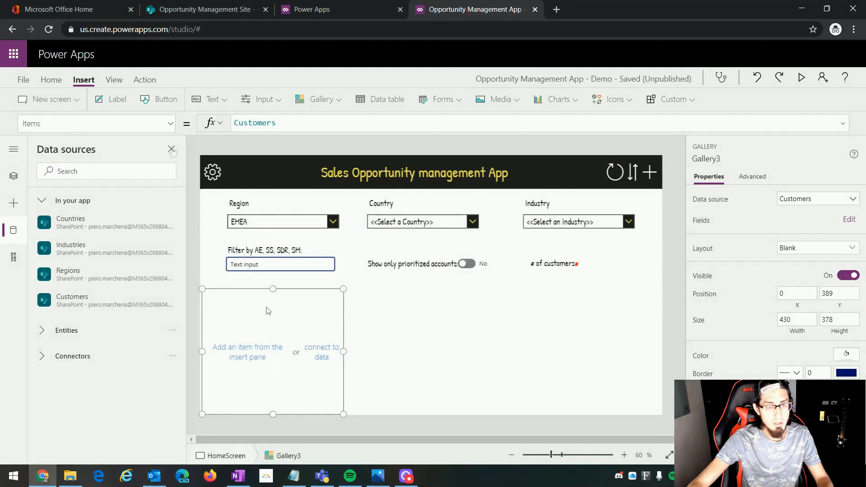
left_click(114, 102)
left_click_drag(250, 304, 267, 303)
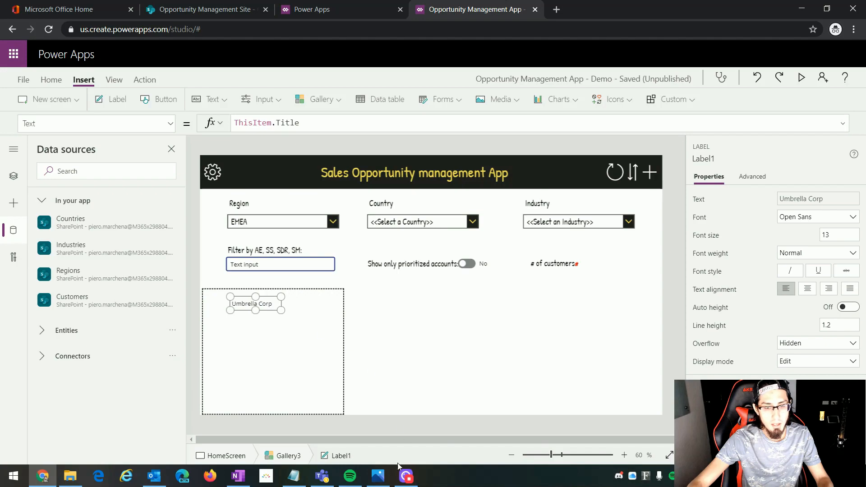
Step: Consult the mockup again and add a second label directly below the title label in the gallery item
left_click(378, 476)
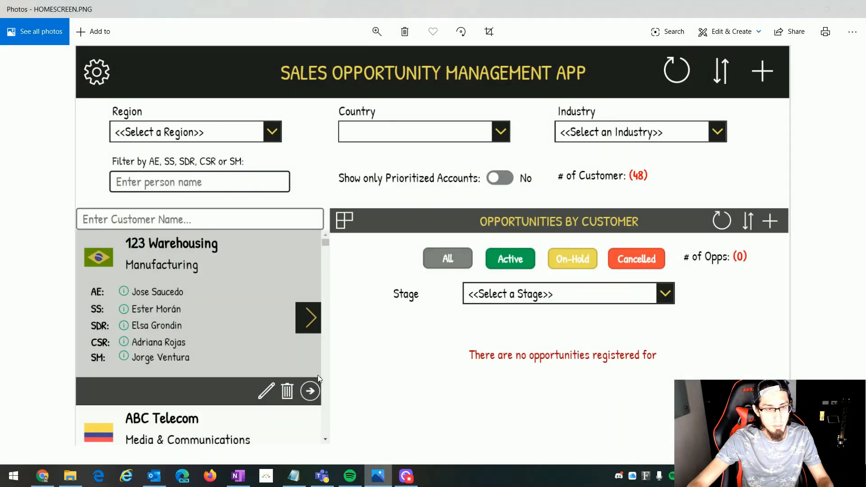
left_click(375, 477)
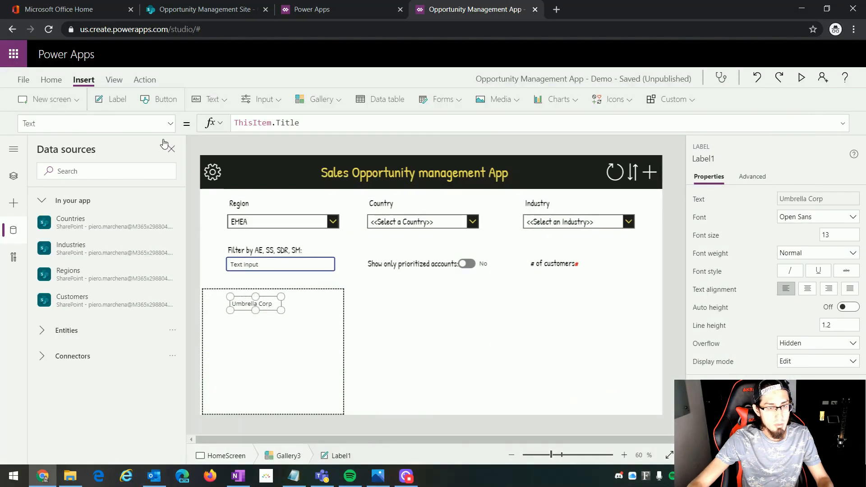
left_click(120, 103)
left_click_drag(251, 310, 266, 318)
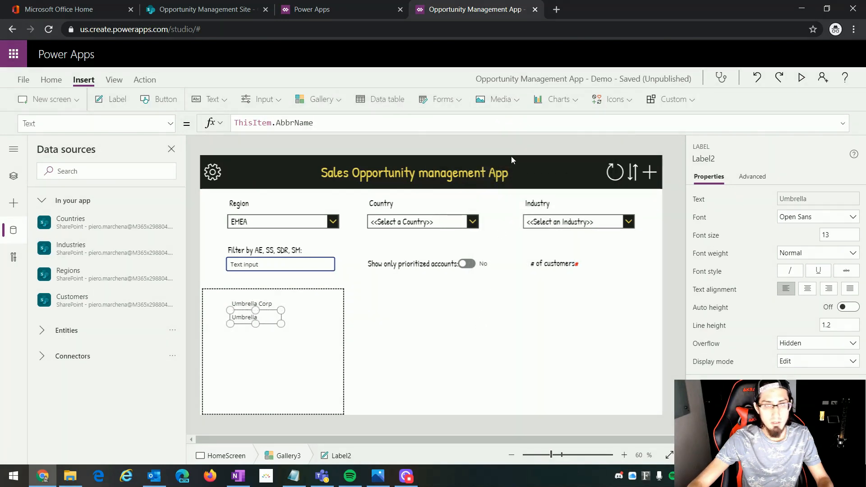
Step: Insert an image in the gallery item's upper-left corner and stack both labels beside it, comparing with the mockup
left_click(498, 99)
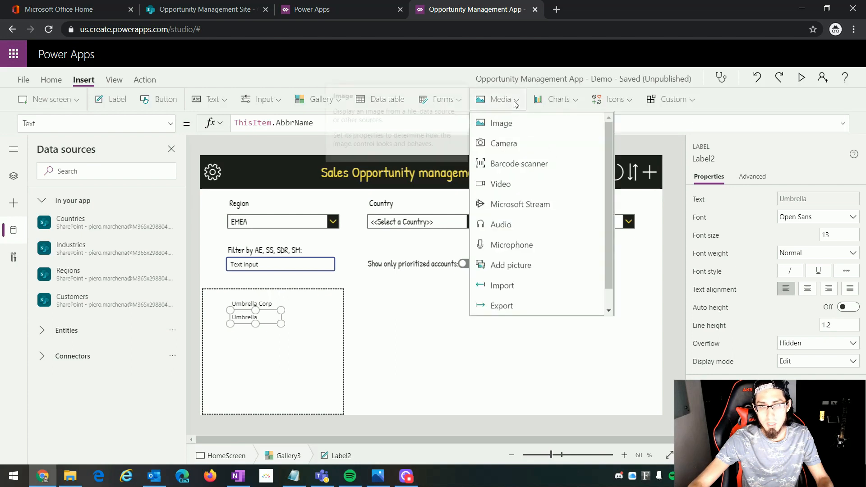
left_click(501, 124)
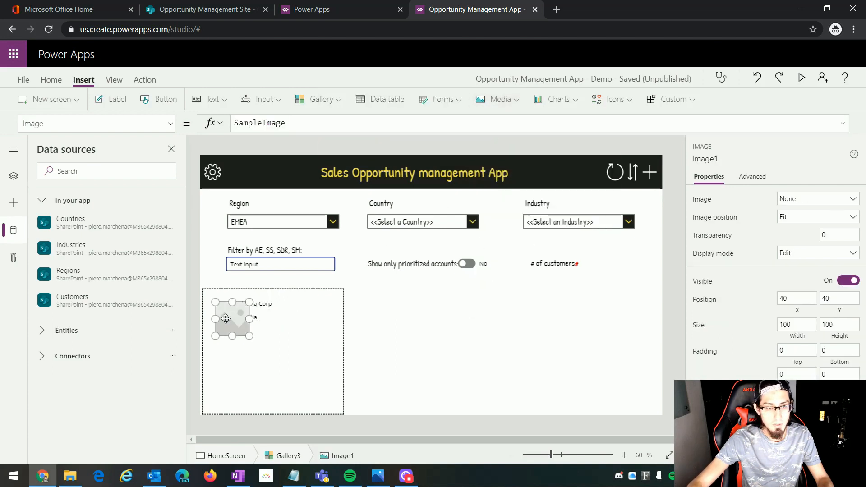
left_click_drag(226, 319, 270, 294)
left_click(262, 301)
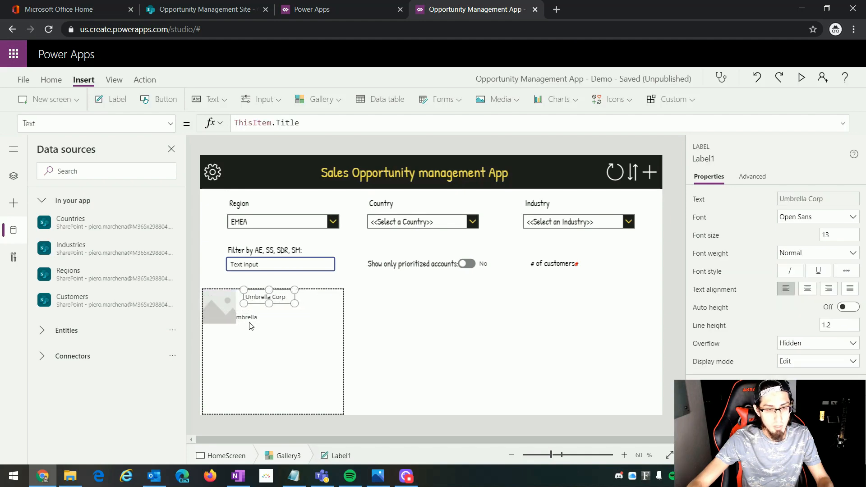
left_click_drag(251, 326, 265, 319)
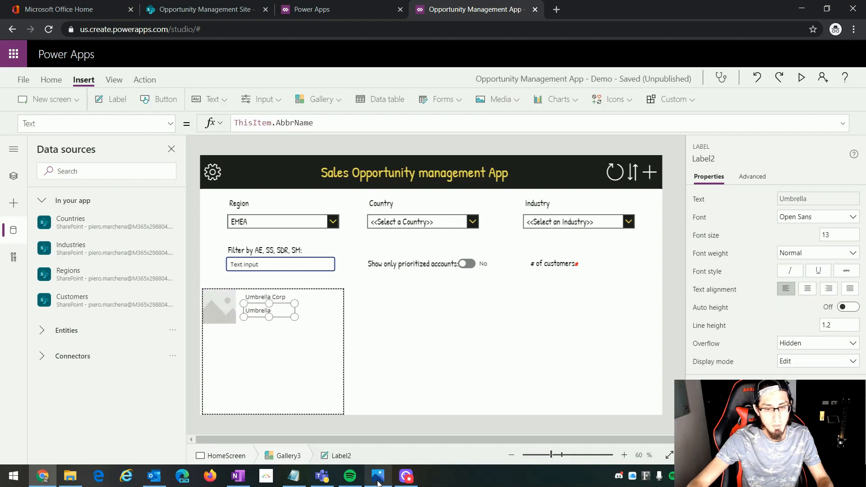
left_click(378, 477)
left_click(379, 480)
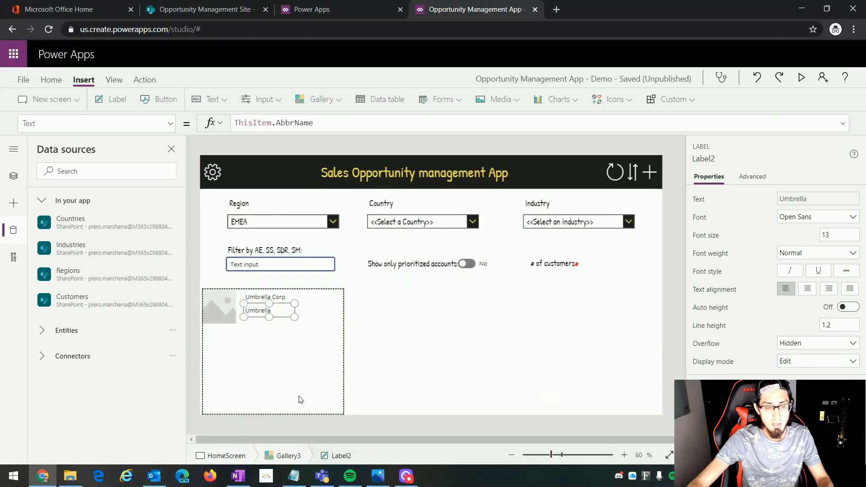
Step: Examine the Text property of the customer title label and the two parts of its ThisItem.Title formula
left_click(269, 298)
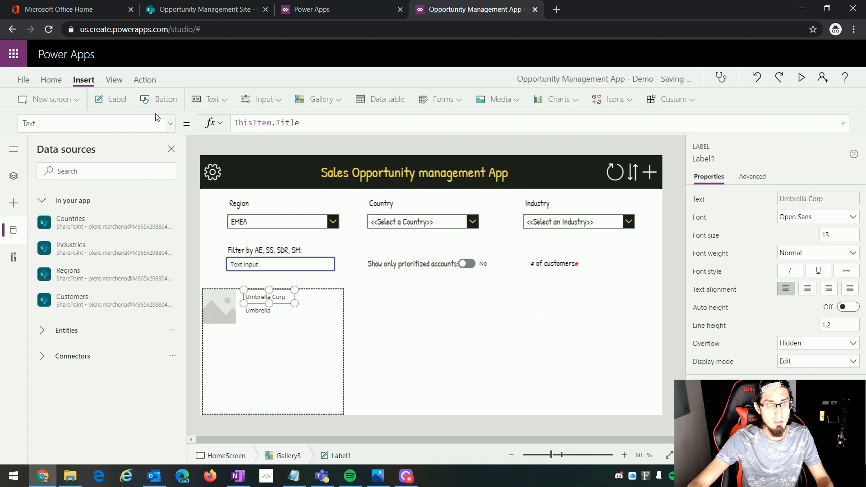
left_click(65, 122)
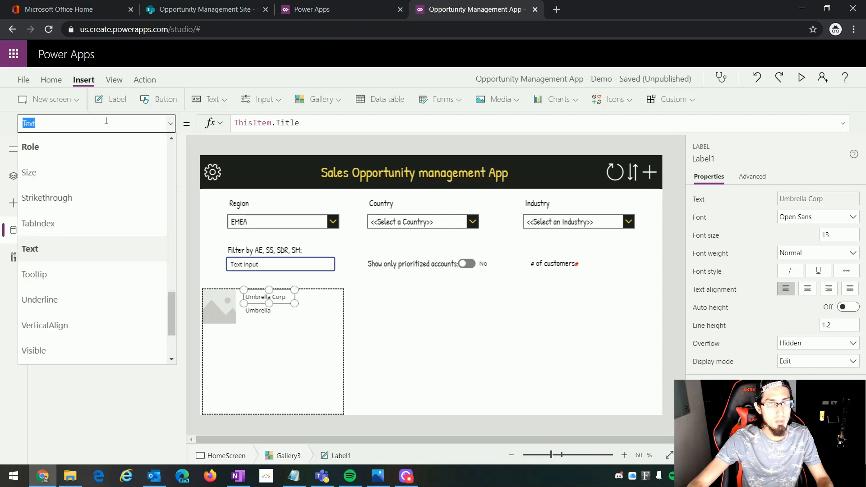
left_click(267, 123)
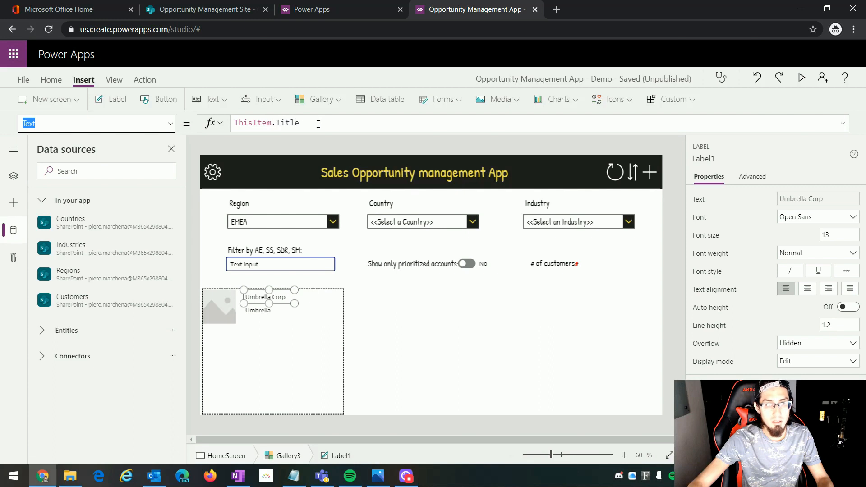
left_click_drag(318, 124, 232, 127)
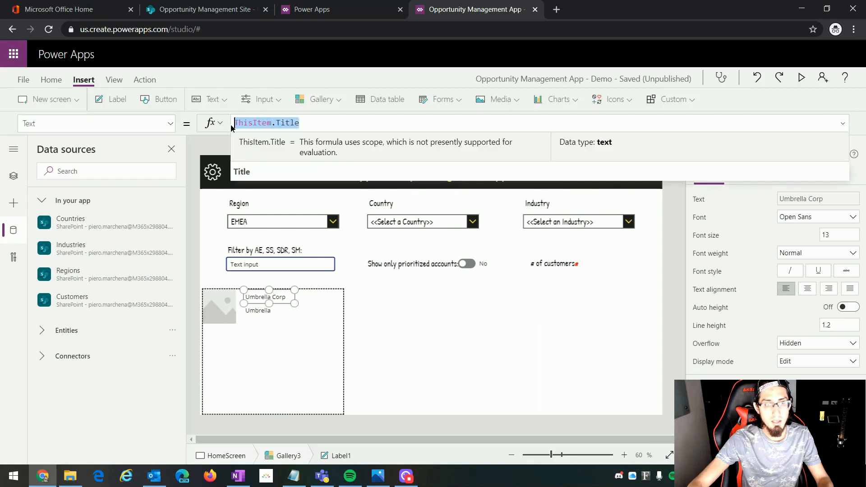
left_click(300, 123)
left_click_drag(300, 123, 276, 124)
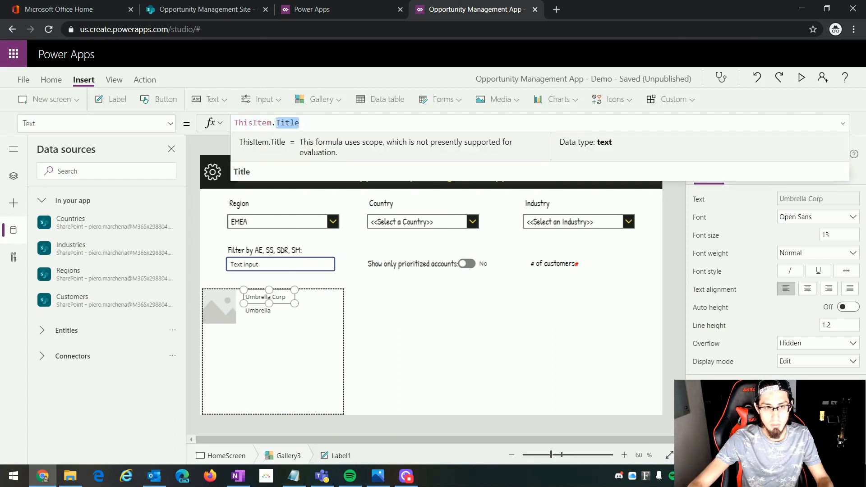
left_click(273, 124)
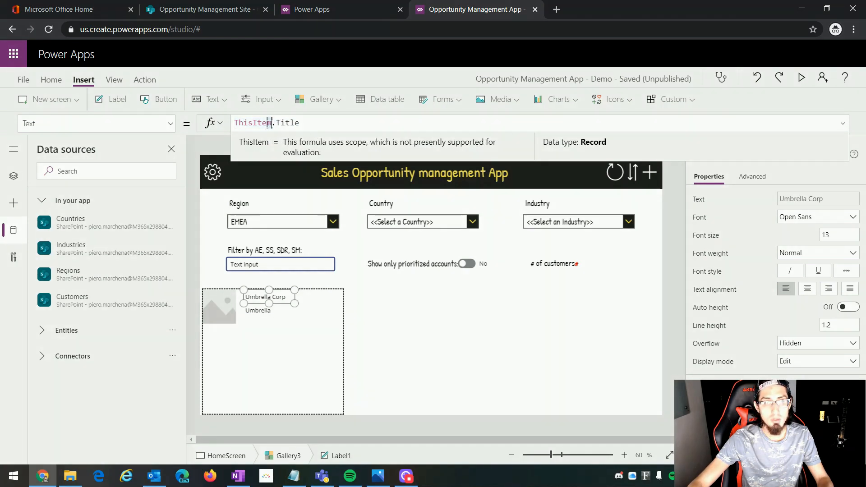
double_click(251, 124)
double_click(287, 123)
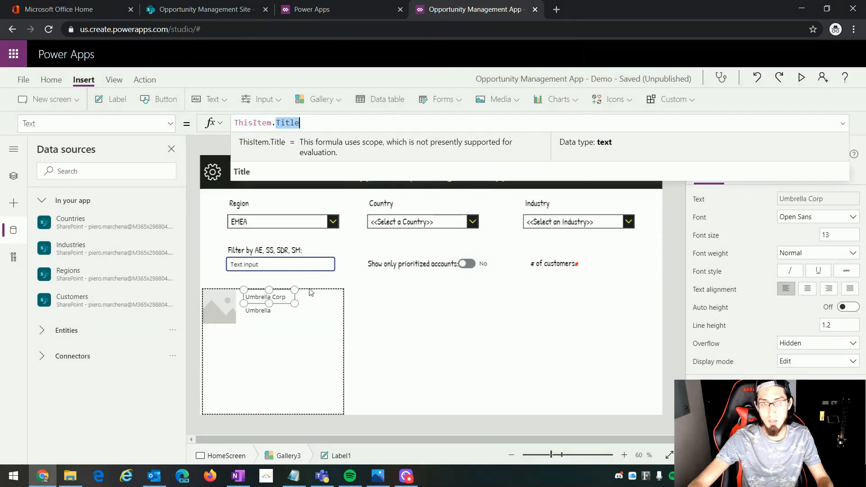
Step: Set the Text of the second label, below the customer title, to ThisItem.Industry
left_click(265, 311)
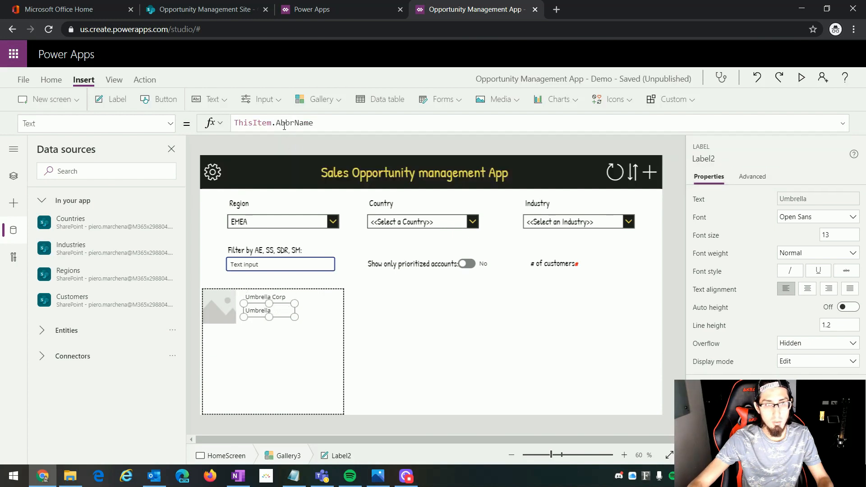
left_click_drag(276, 123, 315, 123)
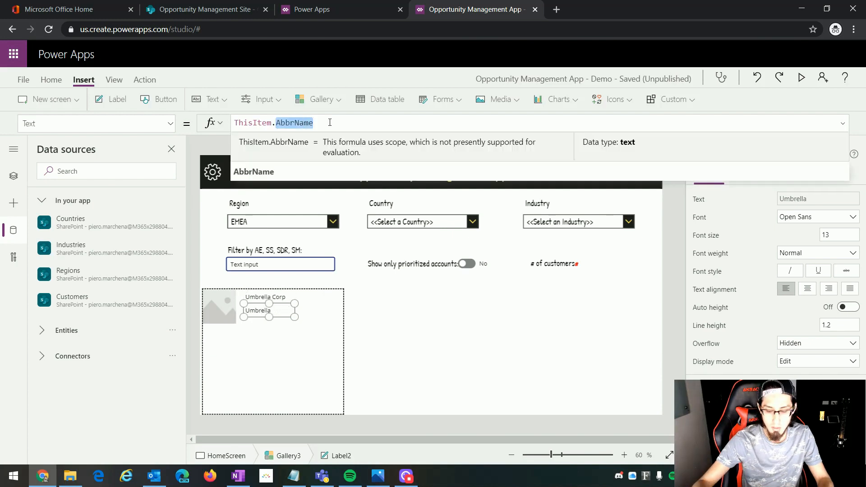
key("BackSpace")
type("I")
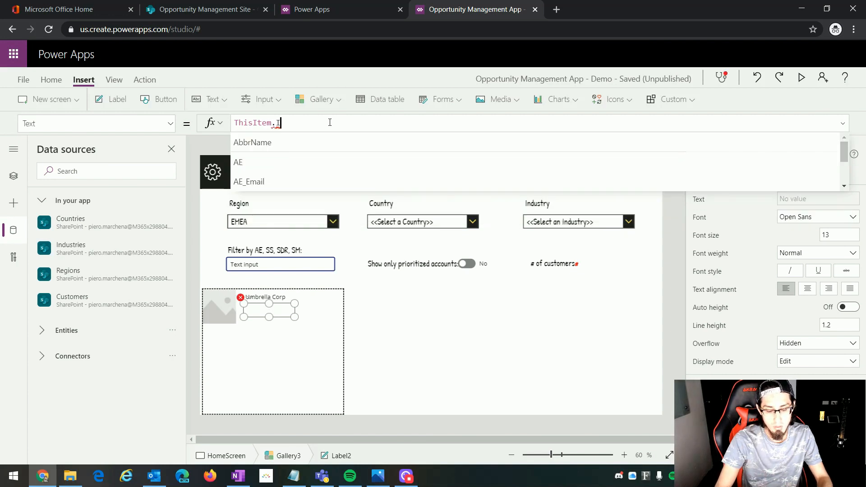
type("ndustry")
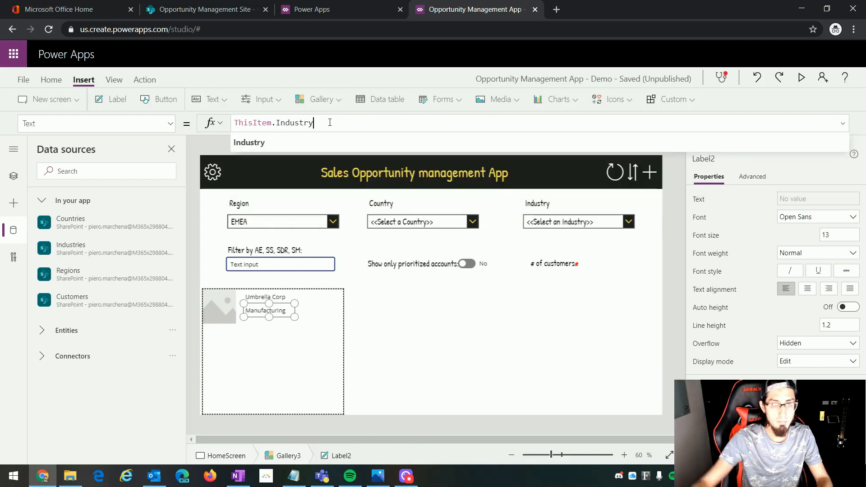
left_click(434, 319)
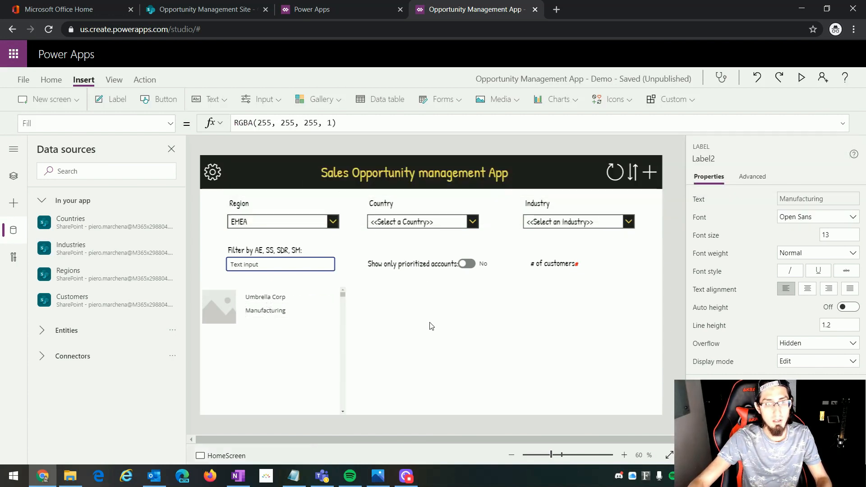
Step: Review the title label, industry label and image in the gallery item, and compare them with the HOMESCREEN.PNG mockup
left_click(280, 296)
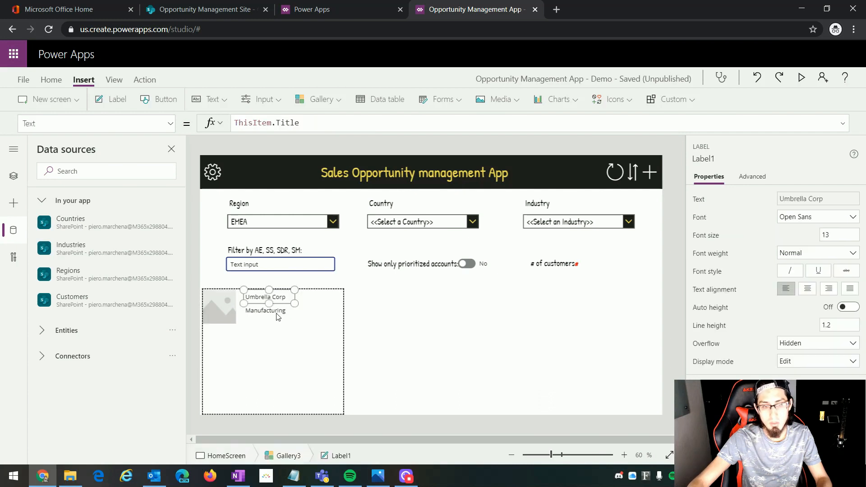
left_click(277, 311)
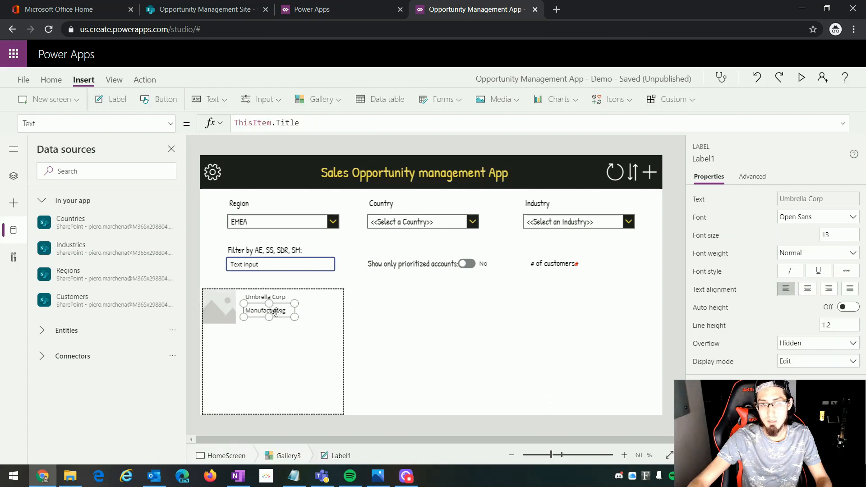
left_click(219, 310)
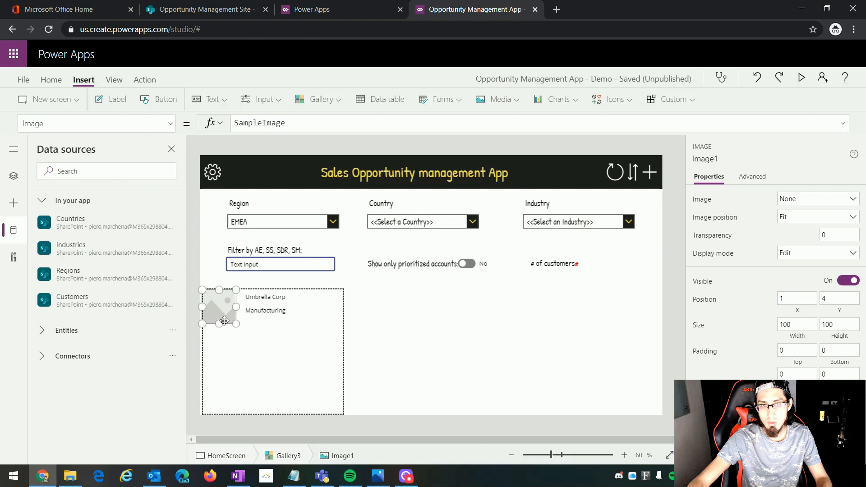
left_click(424, 358)
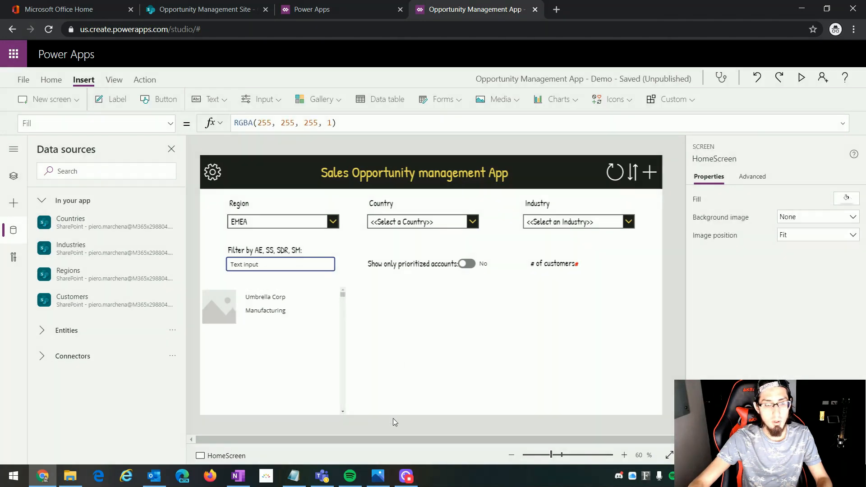
left_click(378, 475)
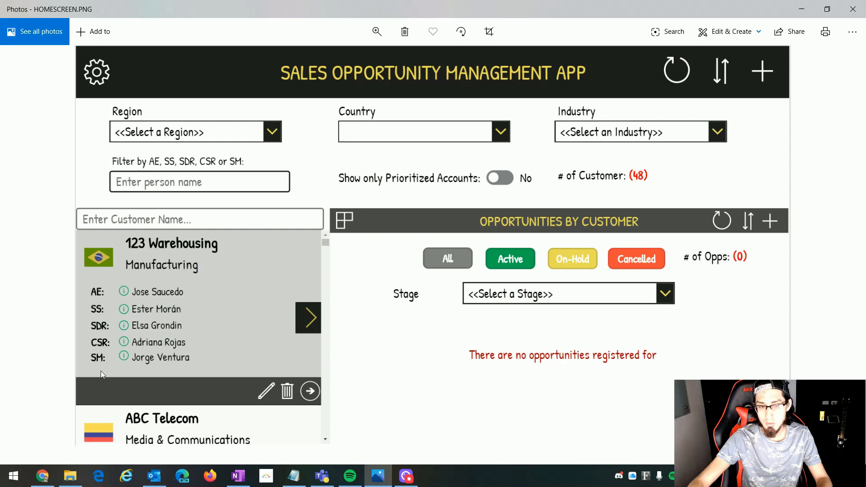
left_click(378, 476)
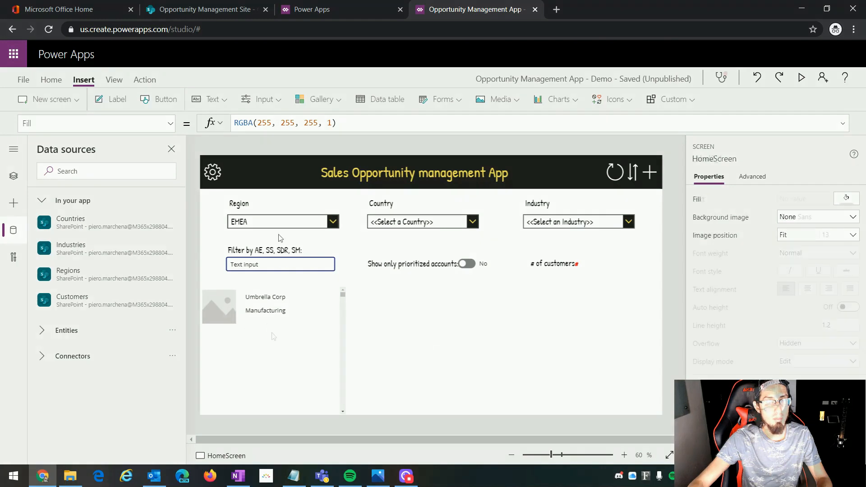
Step: Add five more labels to the gallery item and stack them in a column below the image
left_click(247, 373)
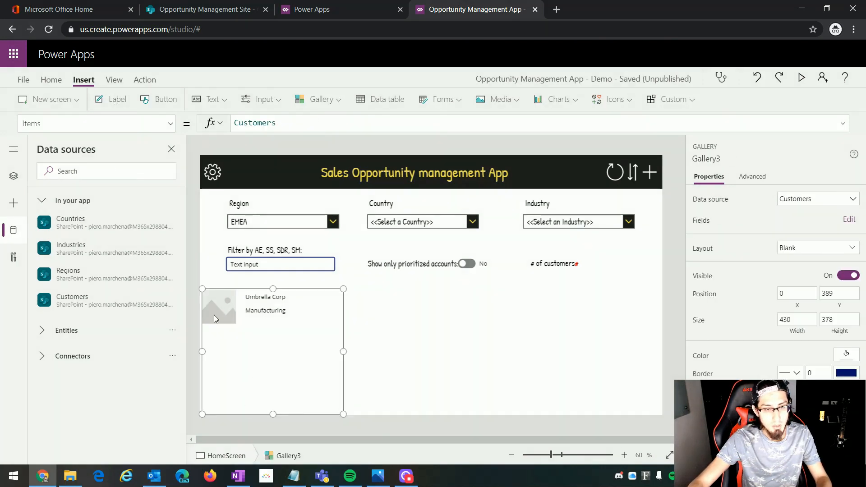
left_click(117, 100)
left_click(116, 100)
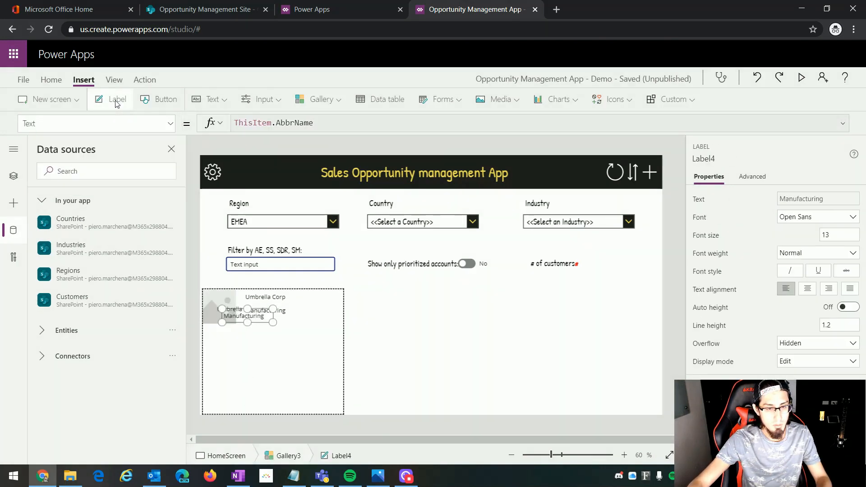
left_click(116, 100)
left_click(117, 100)
left_click(116, 100)
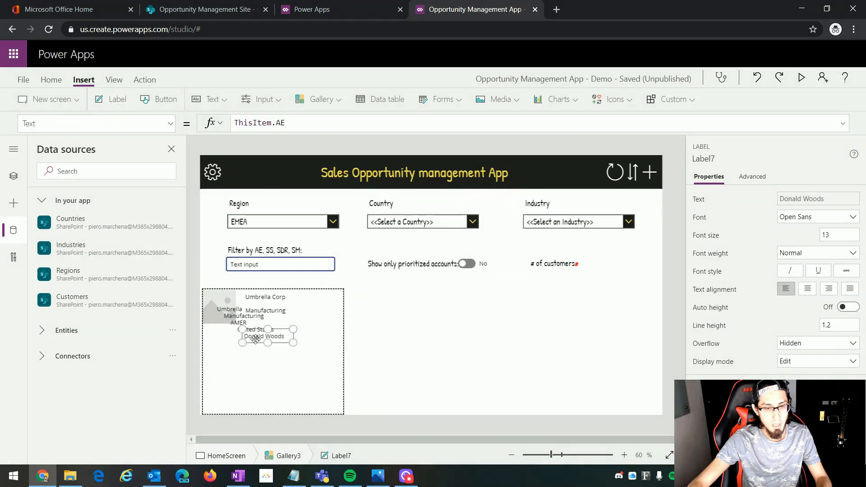
left_click_drag(253, 343, 223, 370)
left_click_drag(250, 333, 225, 361)
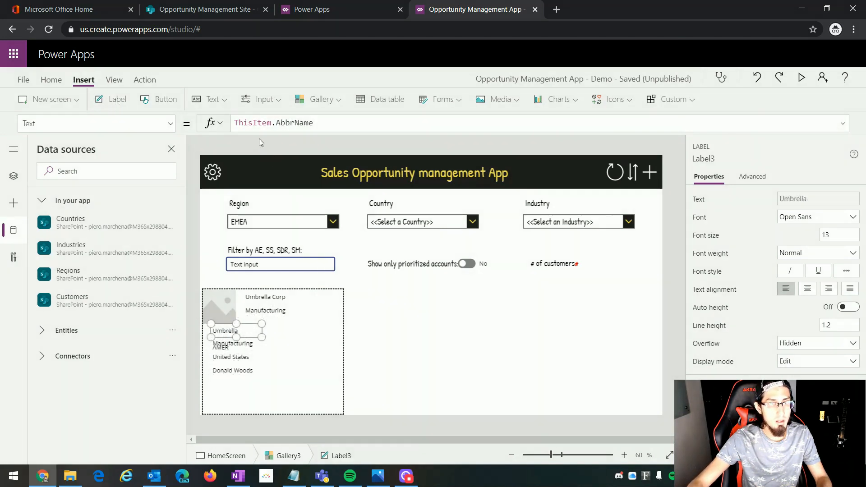
Step: Set the text of the first label below the image to "AE:" and its font weight to Bold
key("ctrl+a")
type("\"\"")
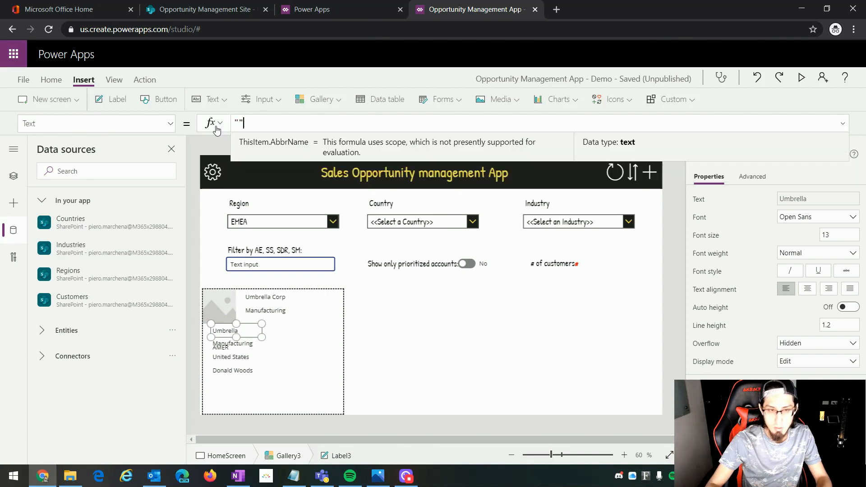
type("AE:")
left_click(51, 80)
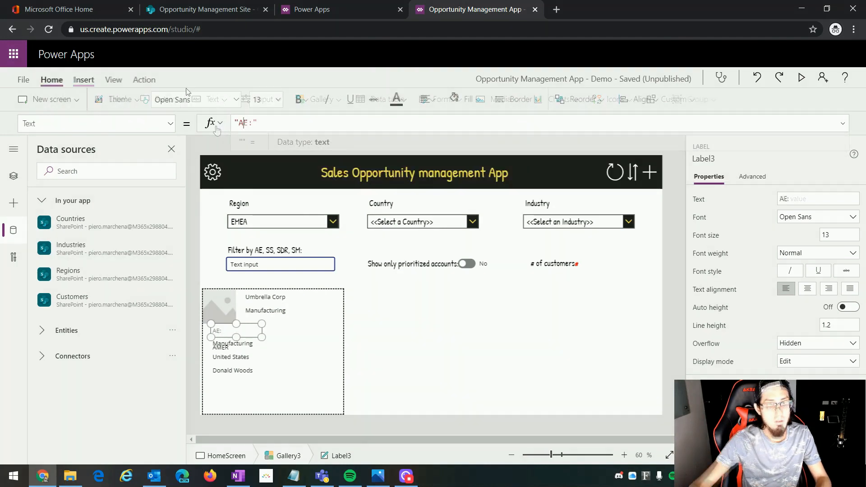
left_click(301, 99)
left_click(307, 126)
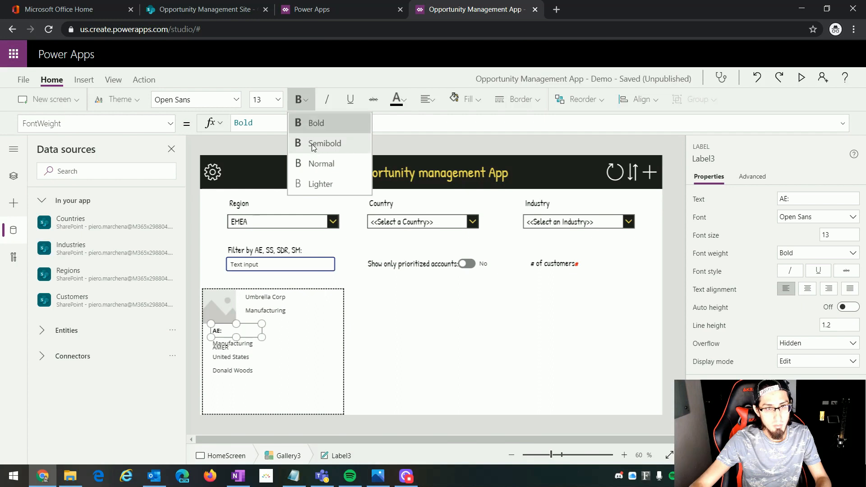
Step: Set the other four labels in the column to "SS:", "SDR:", "CSR:" and "SM:", all in bold
left_click(230, 349)
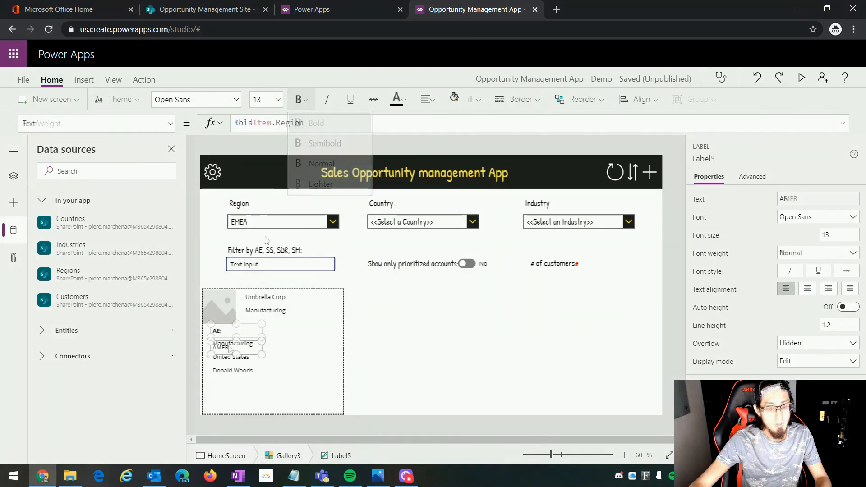
left_click_drag(320, 122, 232, 122)
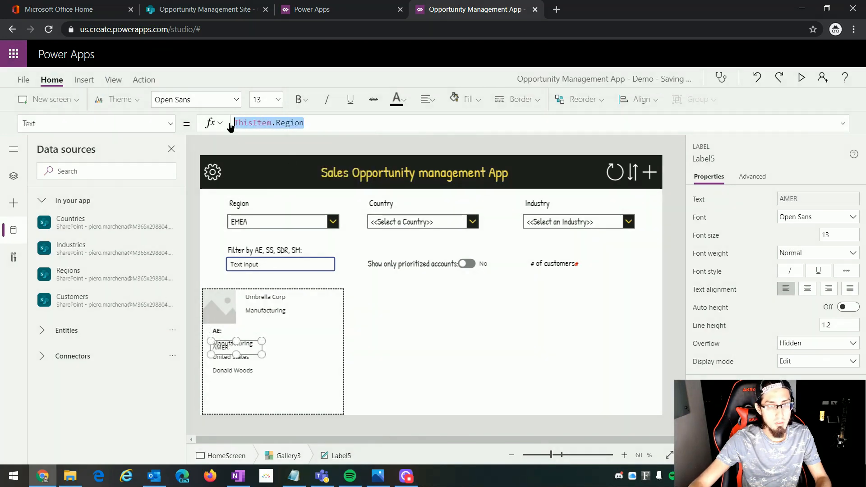
type("\"\"")
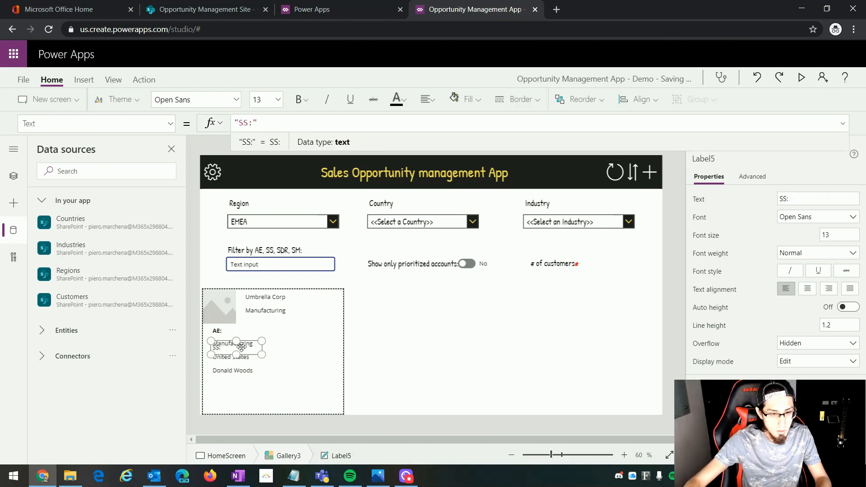
left_click(409, 321)
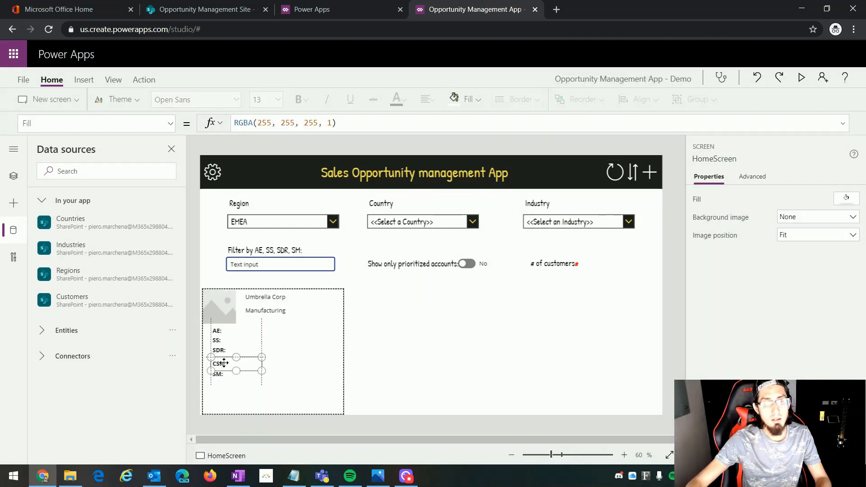
Step: Move the CSR: label up closer to SDR: and adjust the position of the SM: label below it
left_click_drag(224, 363, 223, 360)
left_click(387, 337)
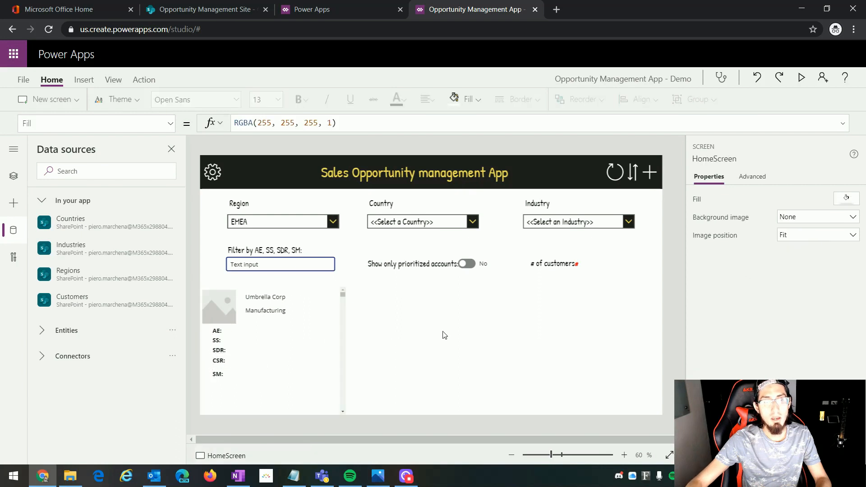
left_click(240, 379)
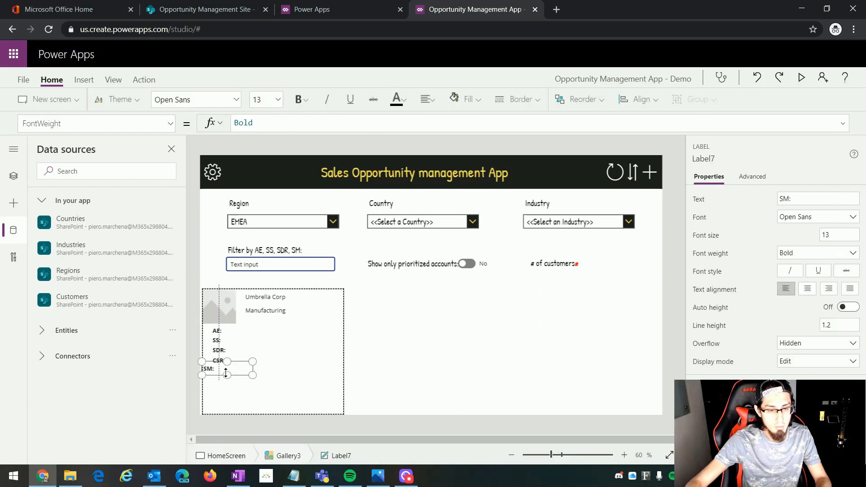
left_click(392, 347)
Step: Select the five bold role labels together and narrow them to roughly half their width
left_click(223, 332)
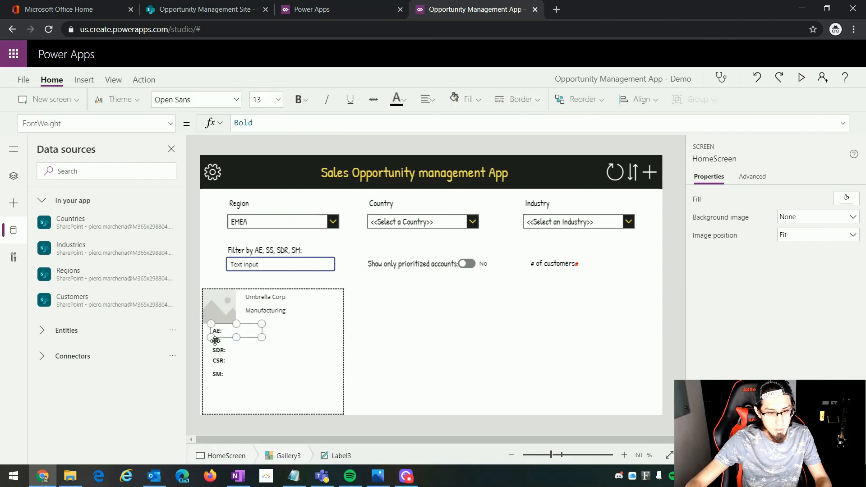
left_click(219, 341, "shift")
left_click(219, 350, "shift")
left_click(222, 365, "shift")
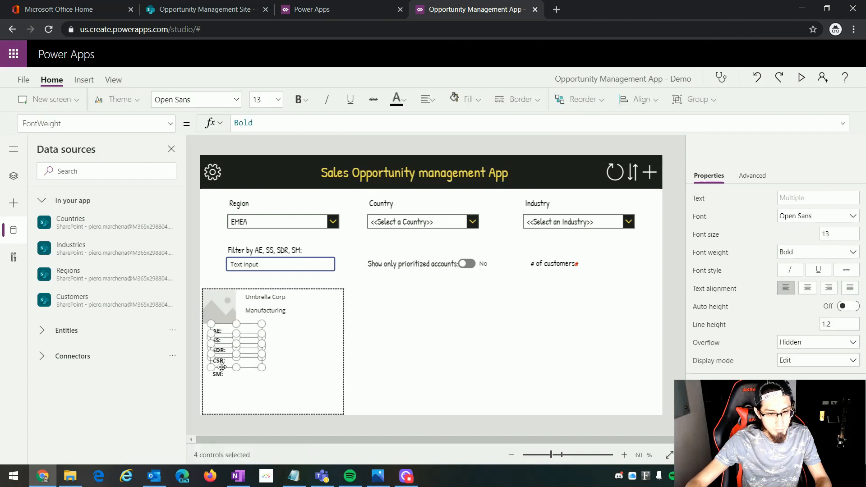
left_click_drag(262, 378, 240, 380)
Step: Duplicate the five role labels inside the gallery item and place the copies as a second column beside the originals
left_click(285, 349)
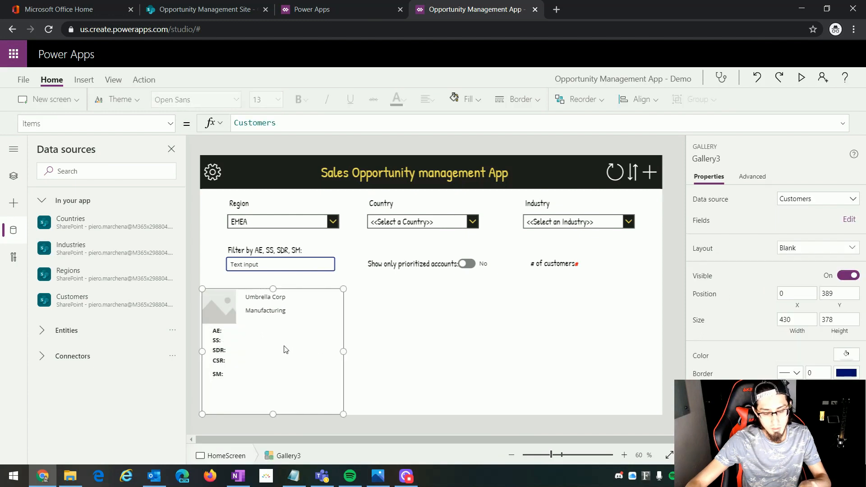
key("ctrl+v")
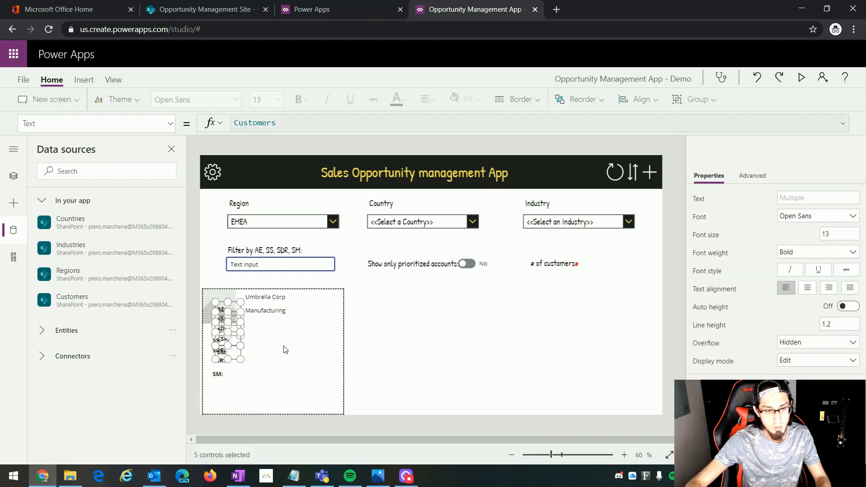
left_click_drag(234, 353, 269, 374)
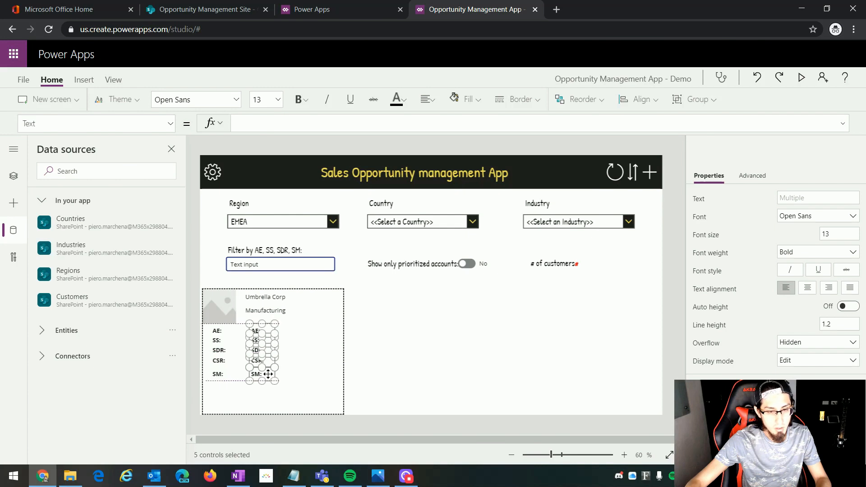
left_click(300, 373)
Step: Set the font weight of all five copied labels in the second column to Normal
left_click(255, 331)
left_click(256, 340, "shift")
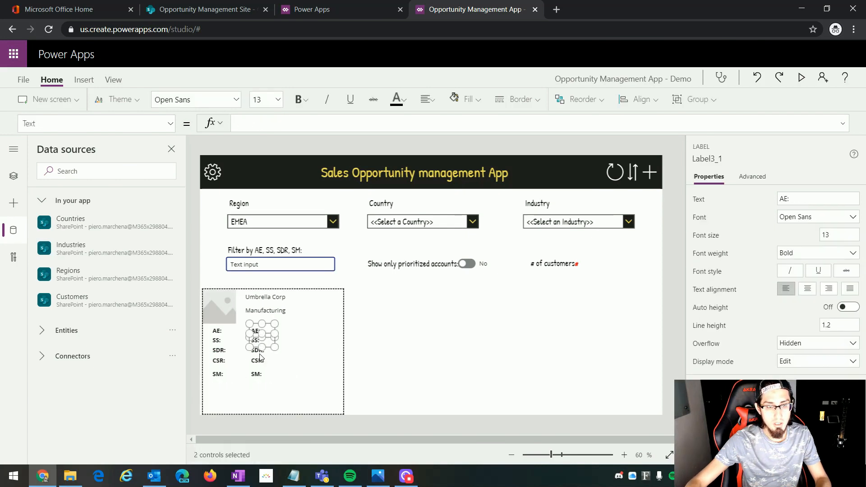
left_click(259, 360, "shift")
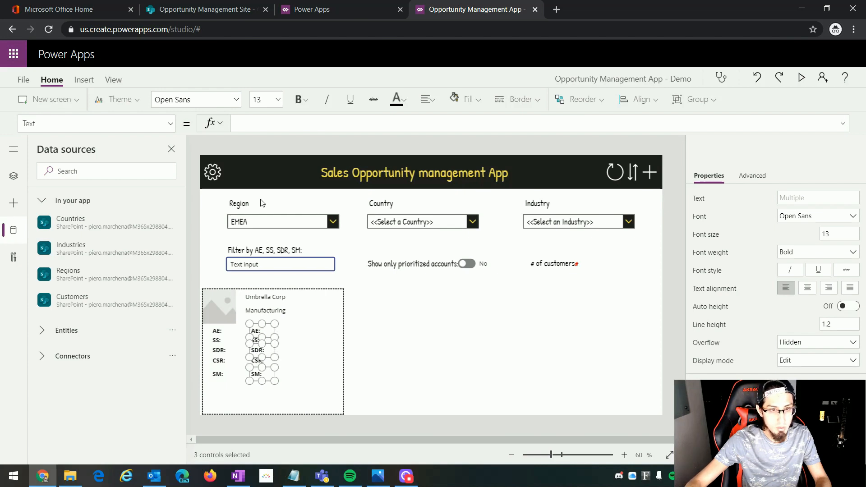
left_click(299, 99)
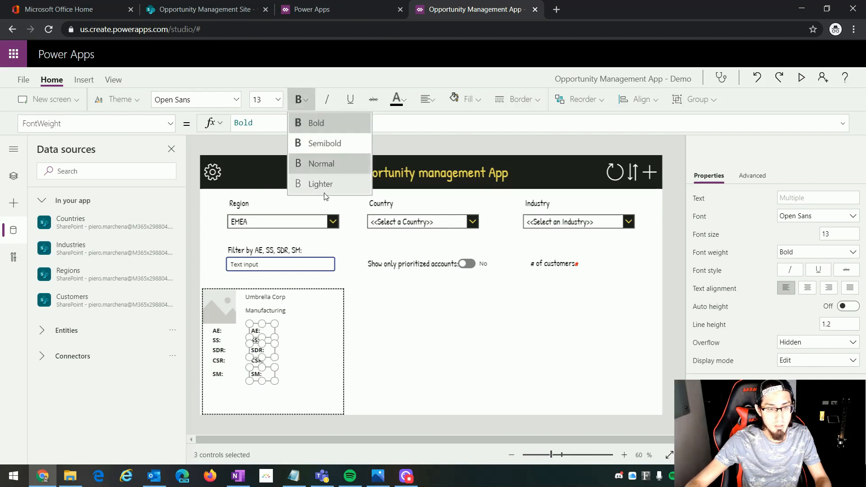
left_click(322, 164)
left_click(419, 338)
left_click(258, 361)
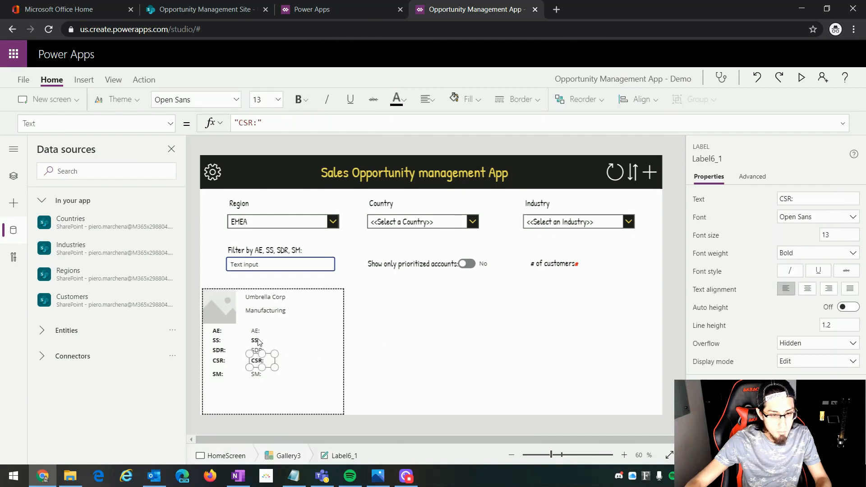
left_click(259, 341, "shift")
left_click(300, 99)
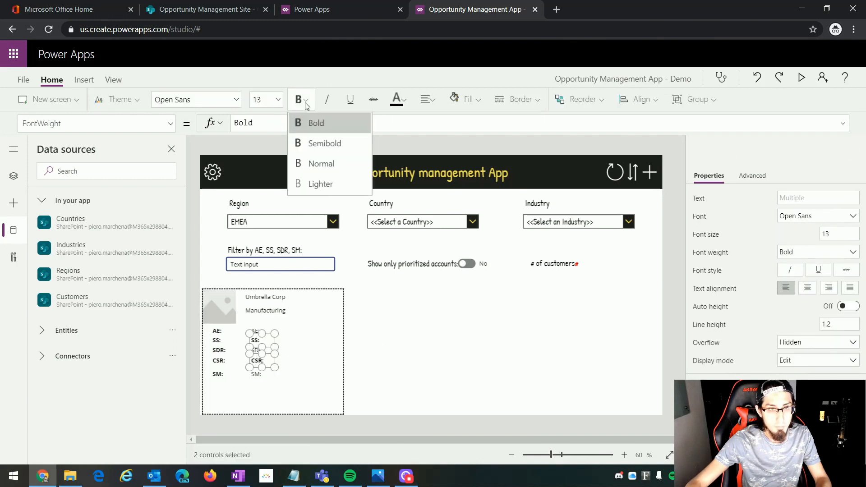
left_click(321, 163)
left_click(424, 316)
Step: Set the Text formula of the second-column AE: label to ThisItem.AE and widen the label to fit a full name on one line
left_click(255, 330)
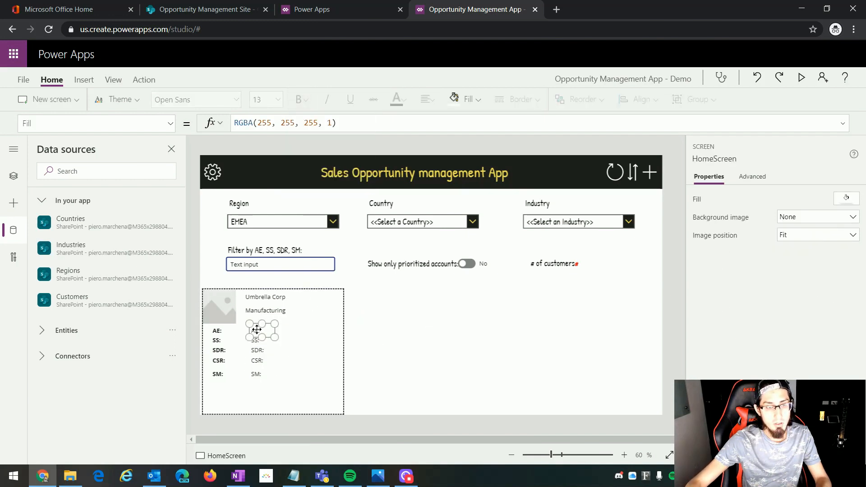
left_click(170, 123)
scroll(76, 301, "down", 10)
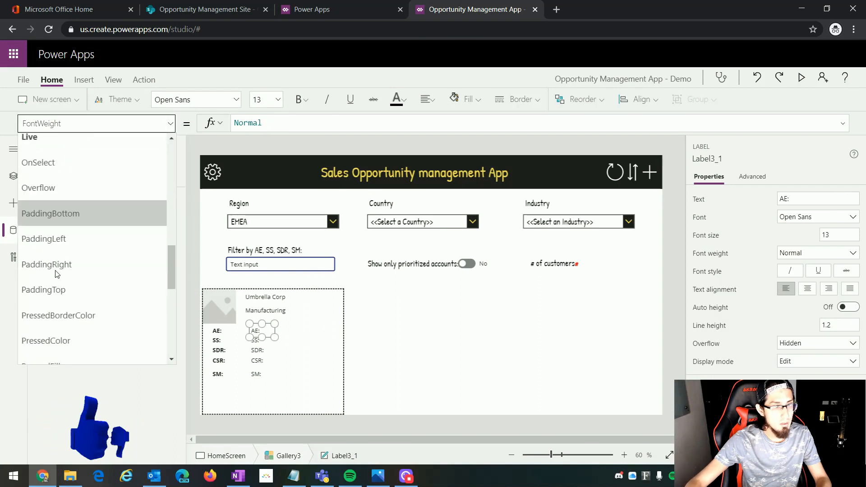
left_click(70, 332)
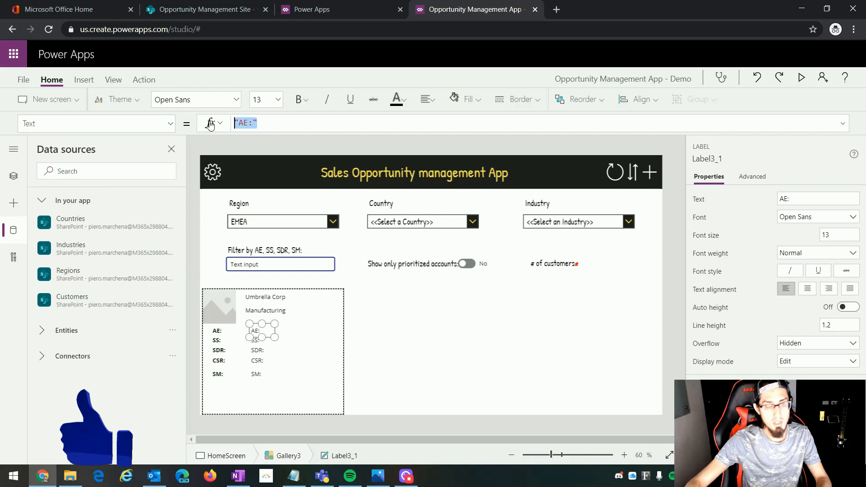
type("ThisI")
key("BackSpace")
key("BackSpace")
key("BackSpace")
key("BackSpace")
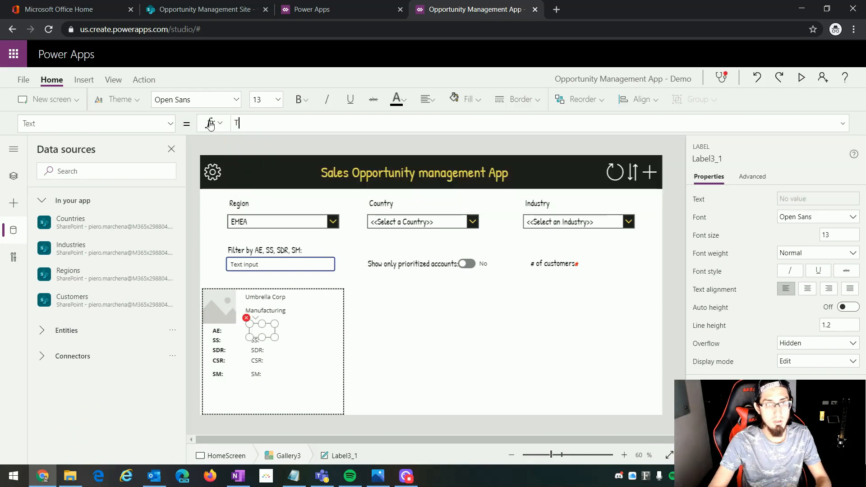
type("hisItem")
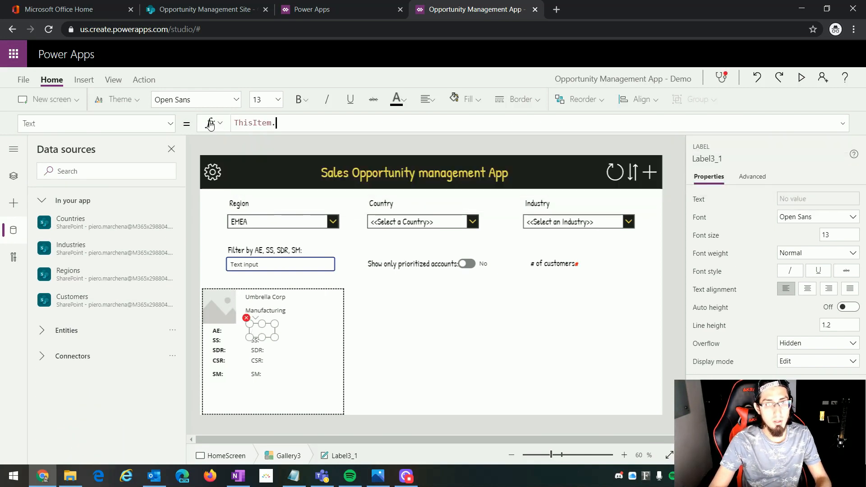
type(".AE")
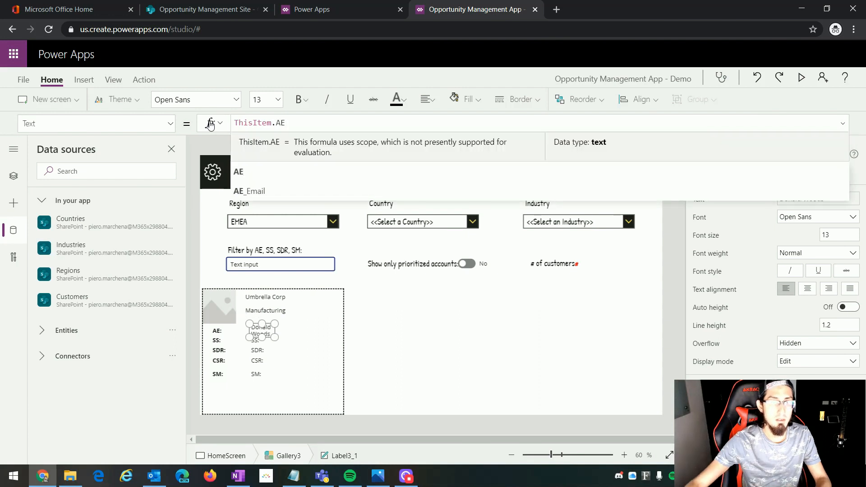
left_click(245, 173)
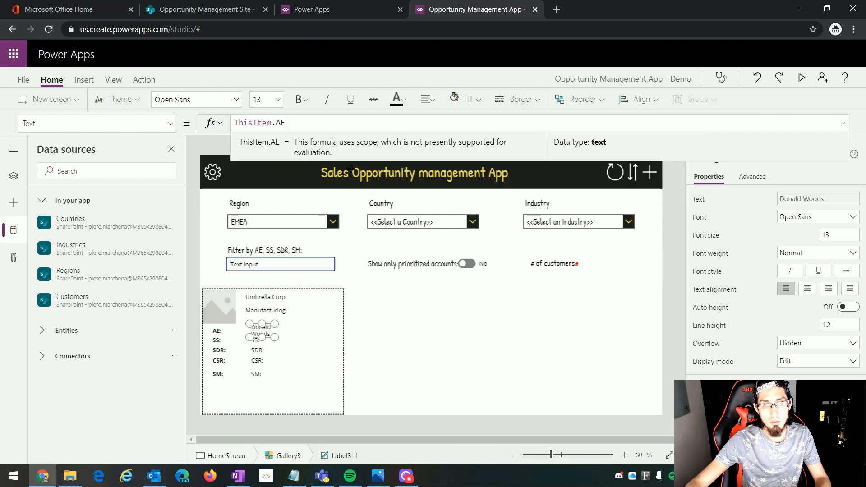
left_click_drag(274, 337, 301, 340)
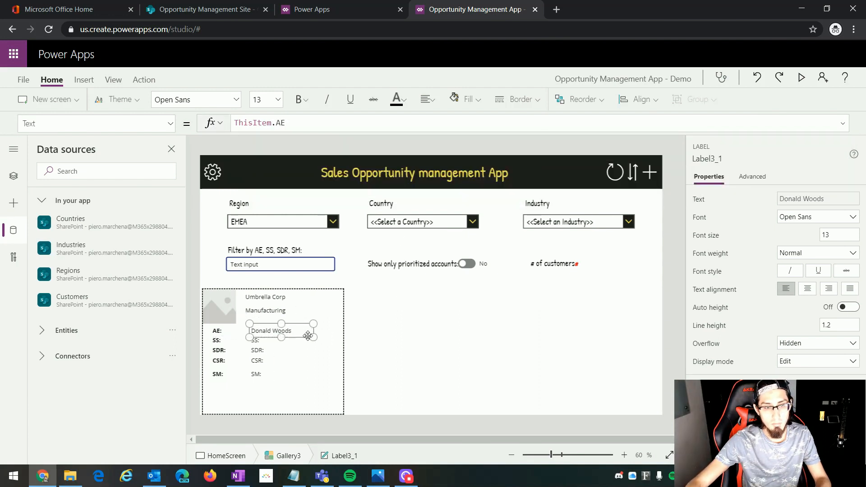
Step: Set the Text formula of the second-column SS: label to ThisItem.SS and widen the label to fit a full name
left_click(257, 341)
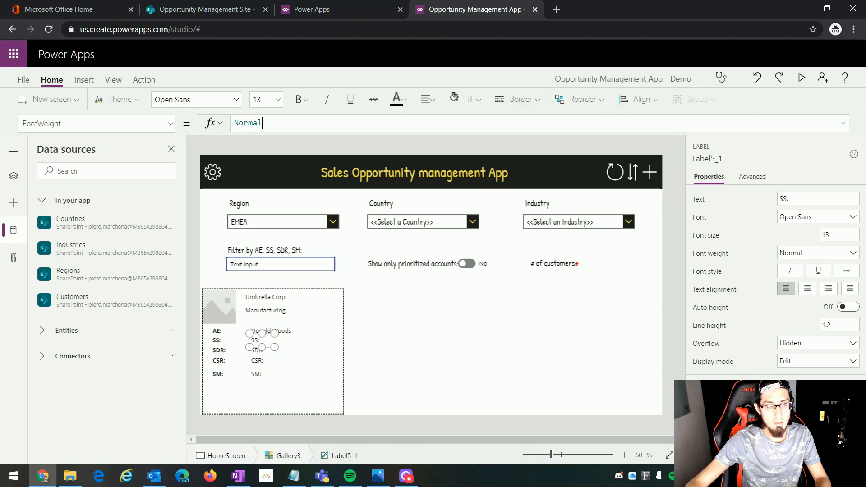
left_click(90, 123)
scroll(88, 270, "down", 5)
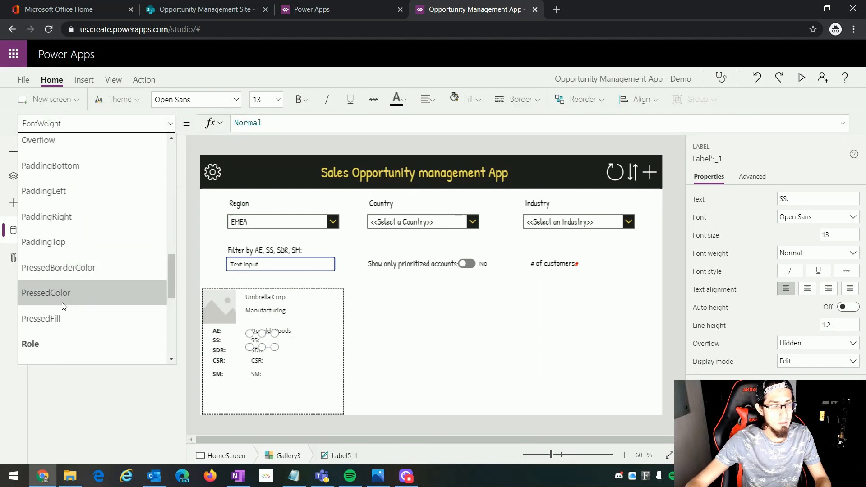
scroll(70, 316, "down", 3)
left_click(58, 284)
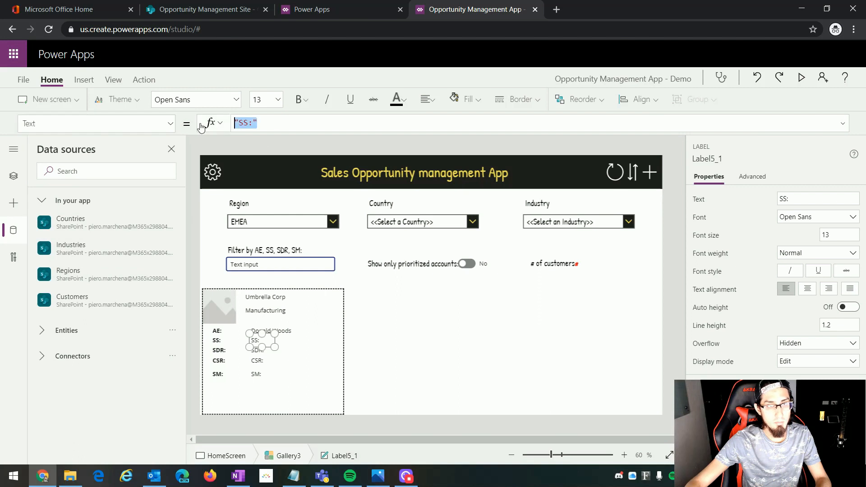
type("ThisItem")
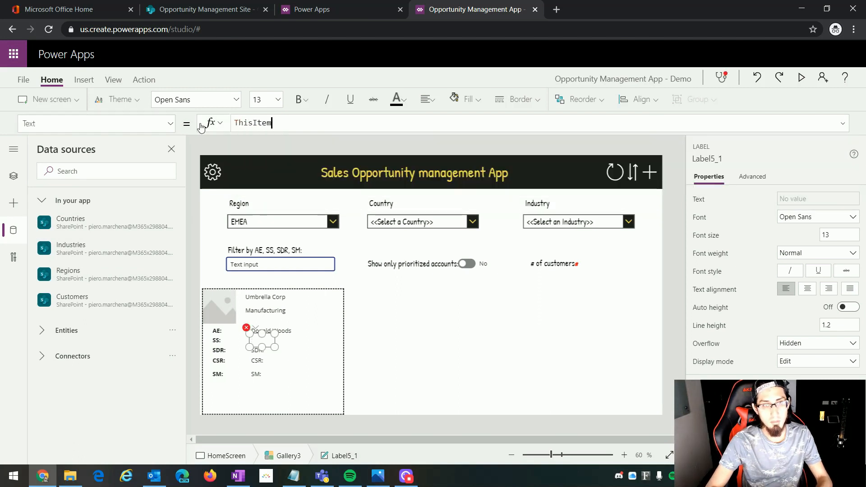
type(".SS")
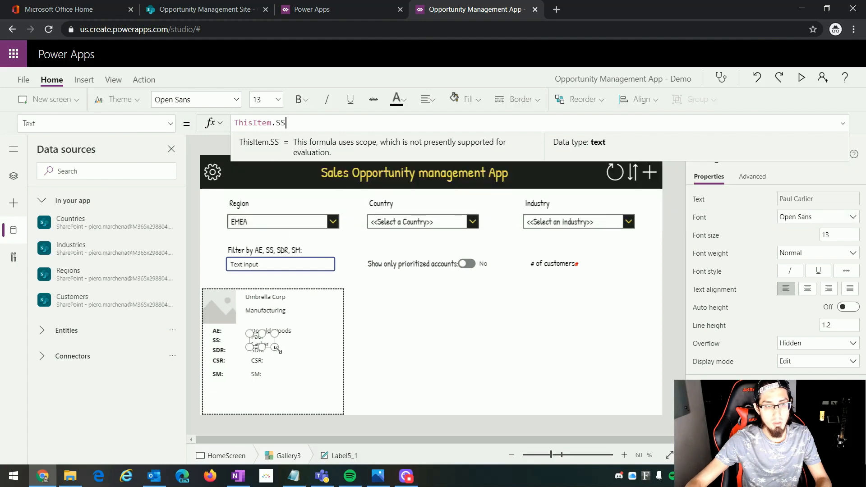
left_click_drag(274, 340, 305, 339)
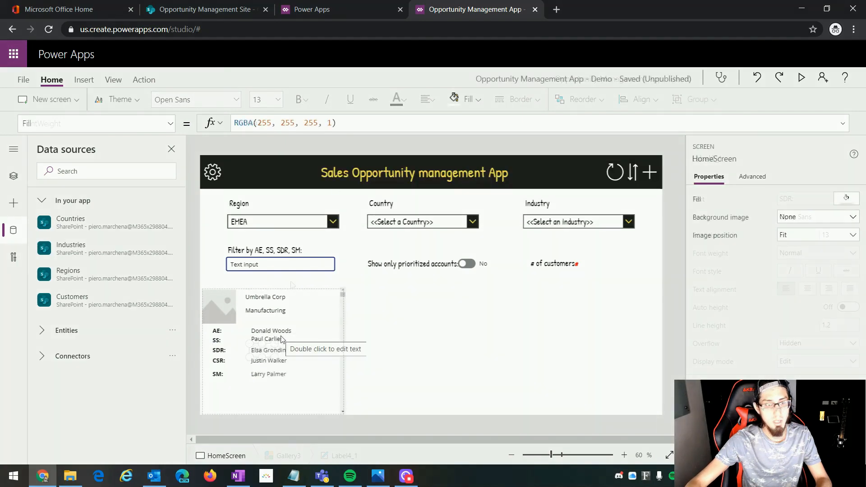
Step: Check the HOMESCREEN.PNG mockup and insert a Rectangle shape inside the Customers gallery item
left_click(378, 475)
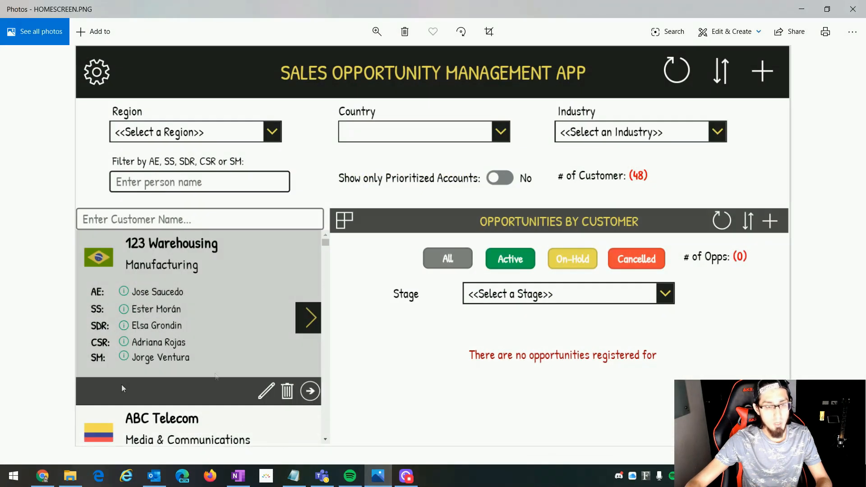
left_click(378, 476)
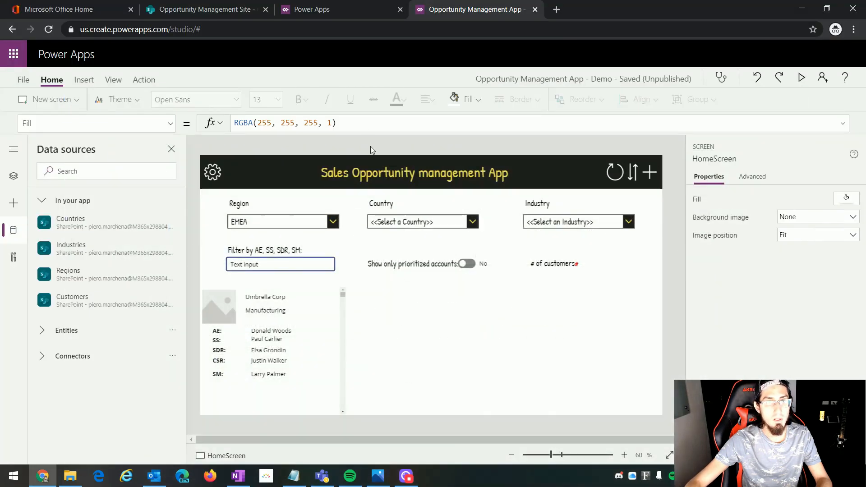
left_click(84, 80)
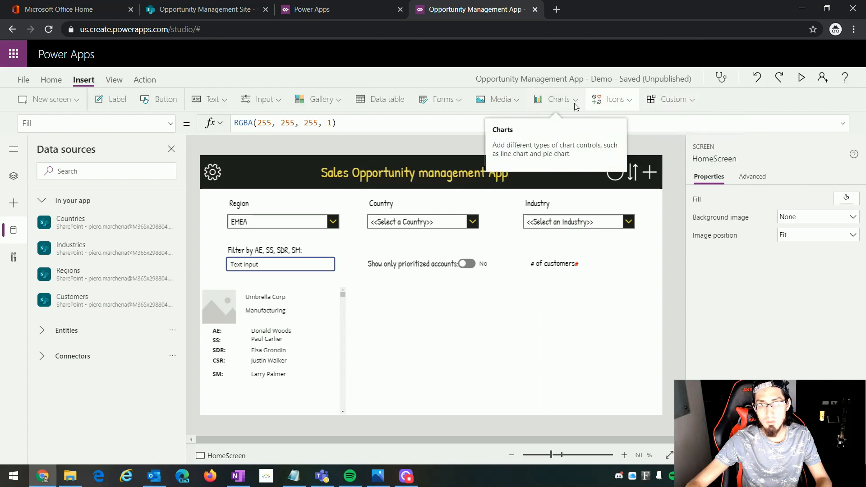
left_click(632, 104)
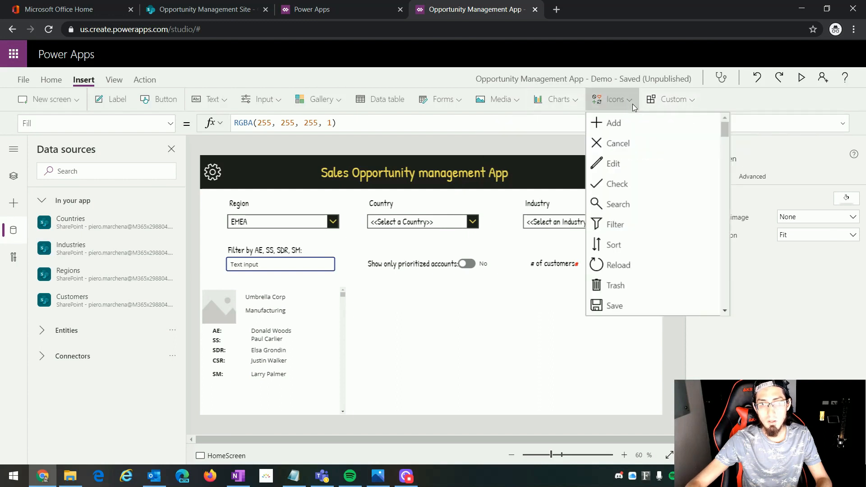
left_click_drag(725, 130, 725, 295)
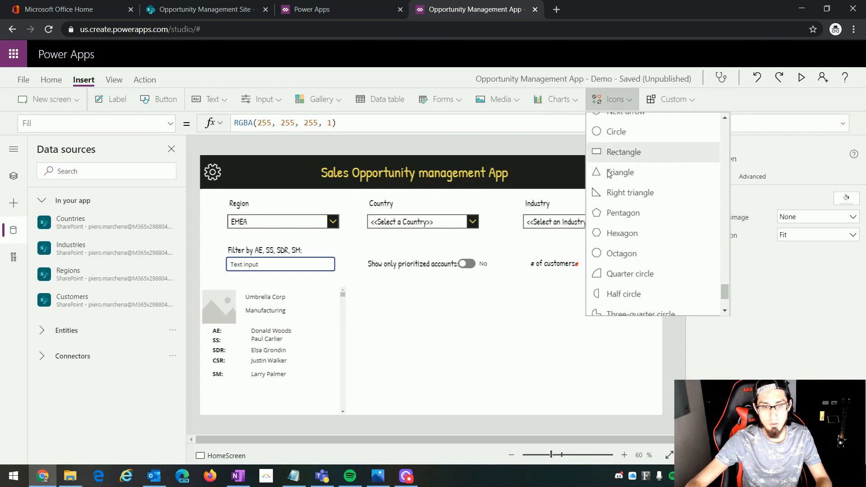
left_click(258, 353)
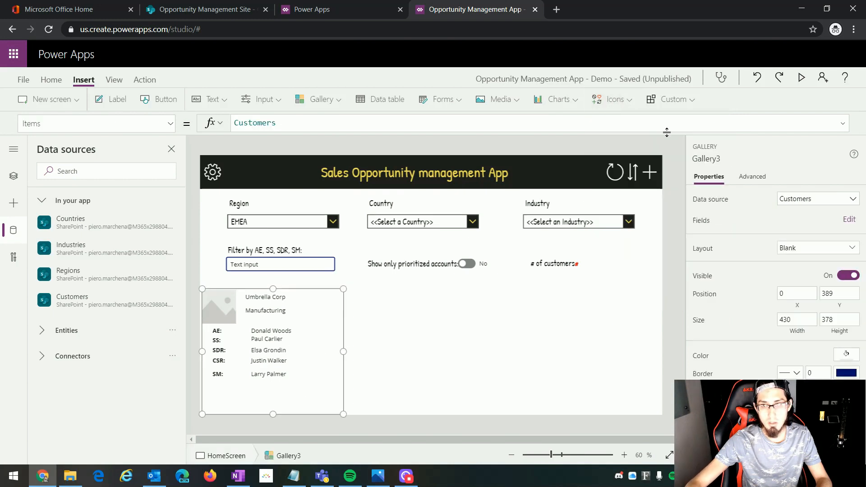
left_click(688, 103)
left_click(615, 100)
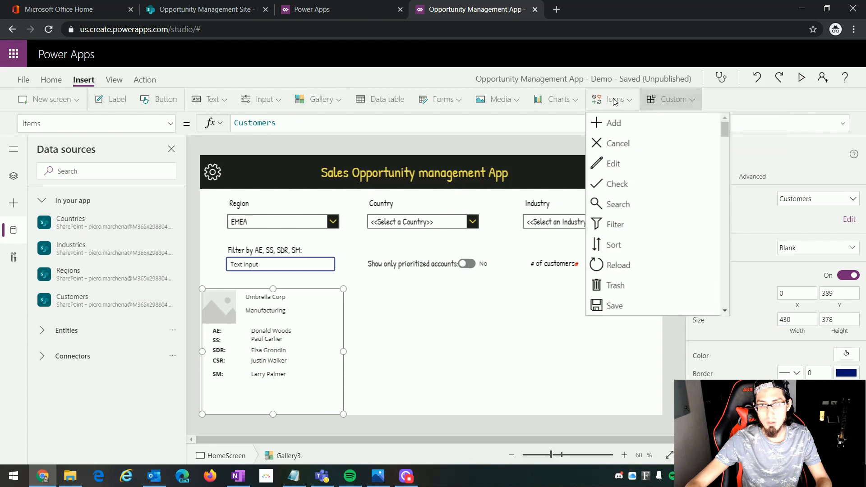
left_click(724, 167)
left_click_drag(723, 163, 718, 297)
left_click(600, 153)
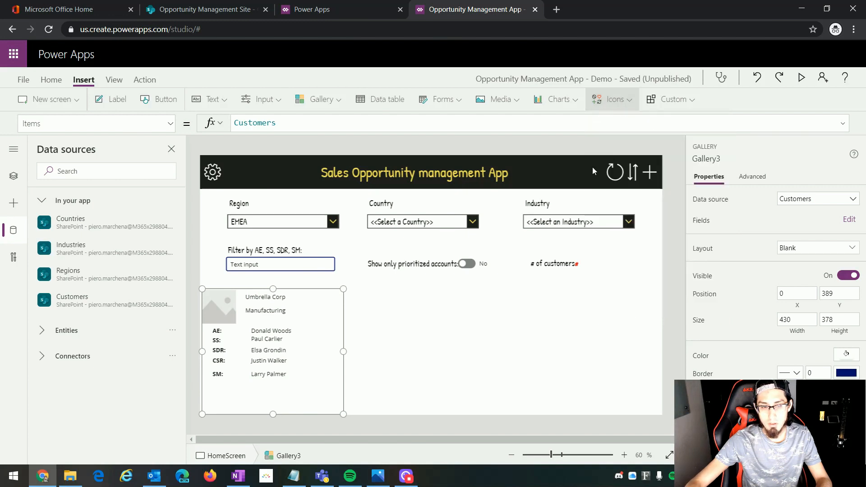
Step: Place the rectangle across the gallery item just below the SM: row, at about X 0, Y 273, and reduce its height to about 51
left_click_drag(223, 320, 332, 405)
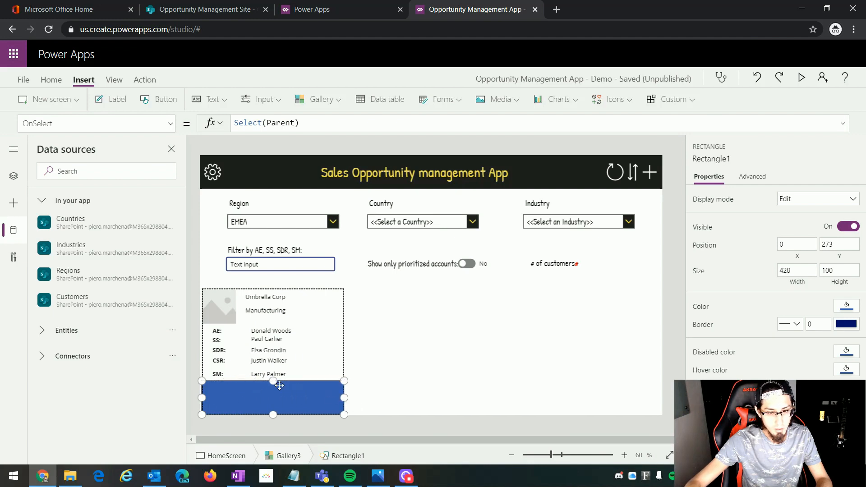
mouse_move(273, 381)
left_mouse_down()
mouse_move(274, 398)
mouse_move(285, 393)
left_mouse_up()
left_click(410, 405)
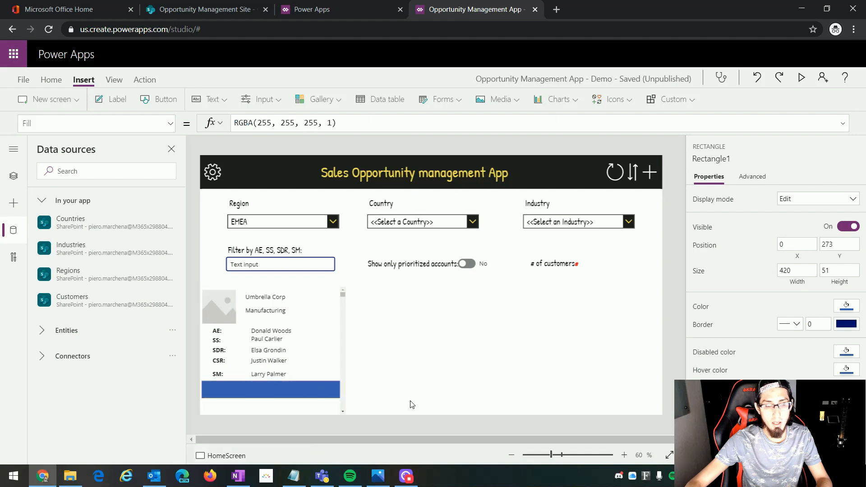
Step: Check the action icons in the mockup and insert an Edit icon and a Trash icon into the Customers gallery item
left_click(378, 476)
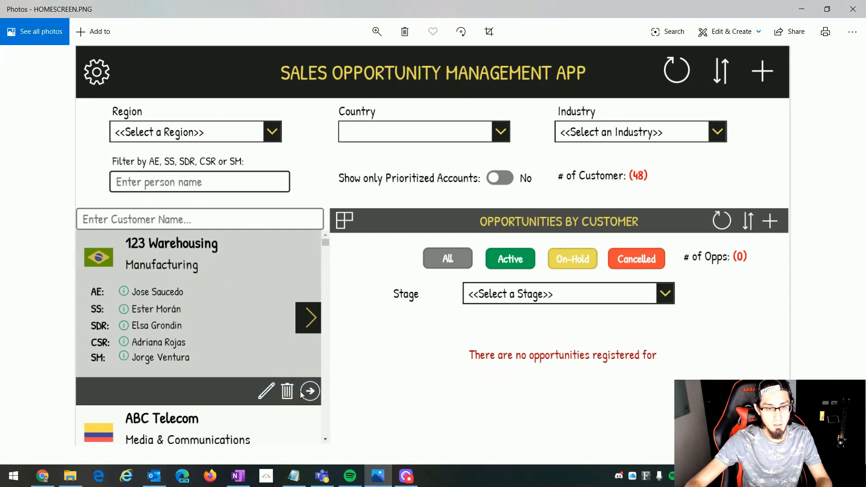
left_click(378, 476)
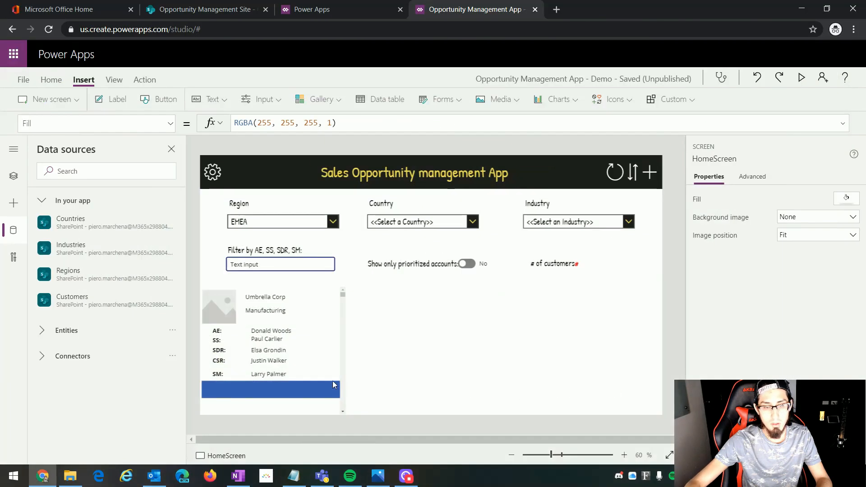
left_click(308, 406)
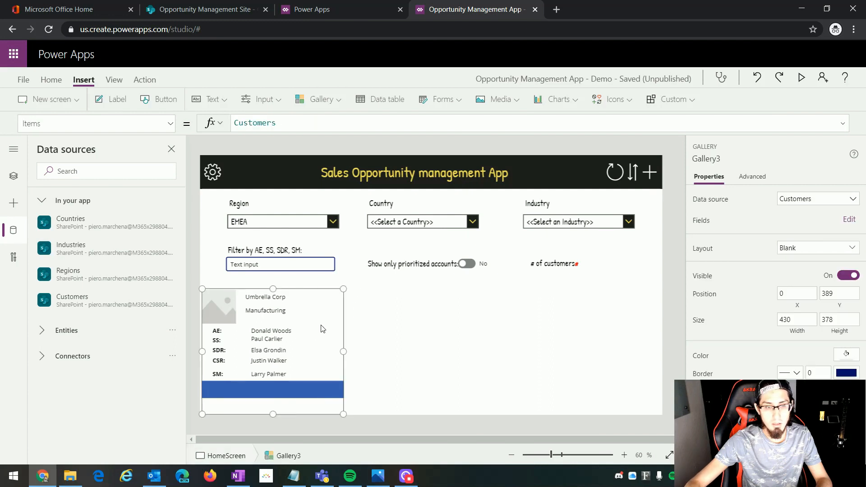
left_click(629, 104)
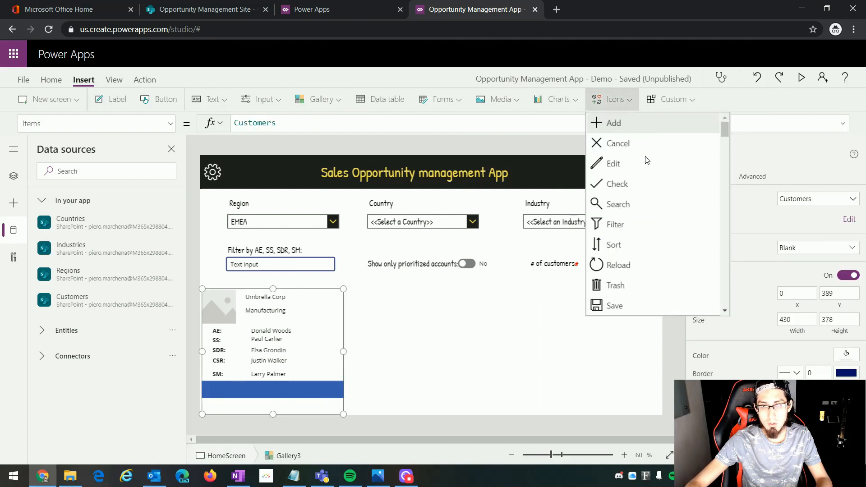
left_click(614, 163)
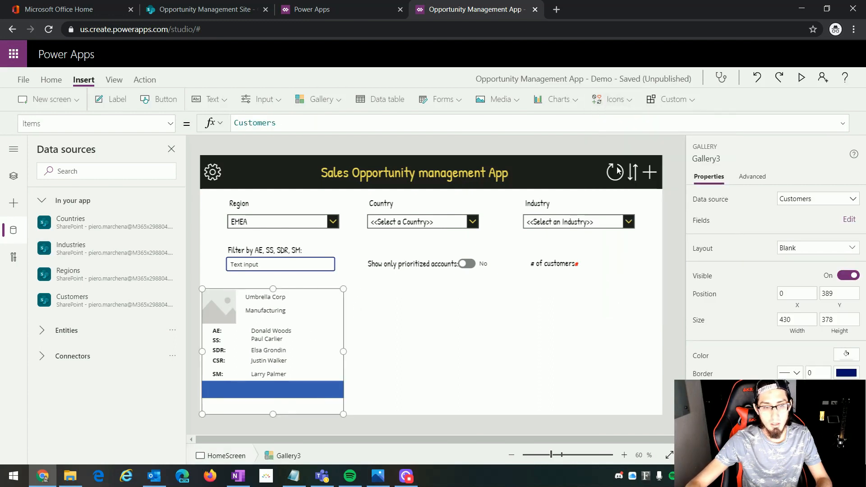
left_click(630, 106)
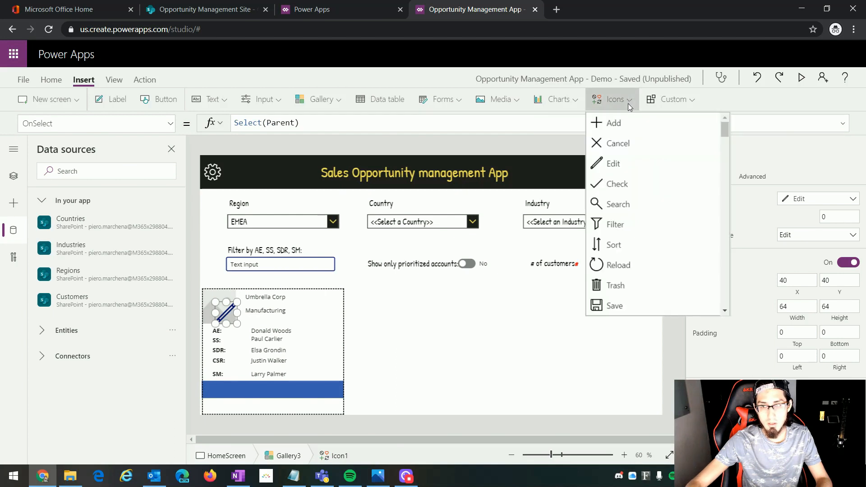
left_click(628, 290)
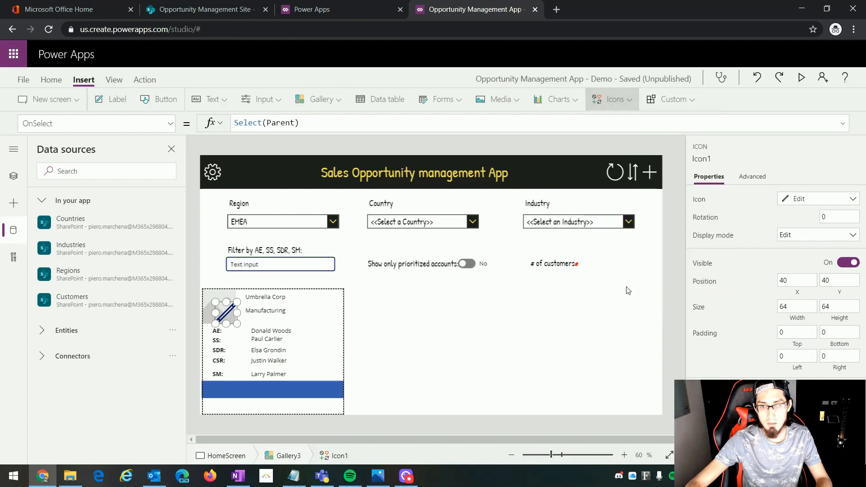
Step: Insert a Next icon into the Customers gallery item alongside the Edit and Trash icons
left_click(632, 99)
scroll(646, 246, "down", 2)
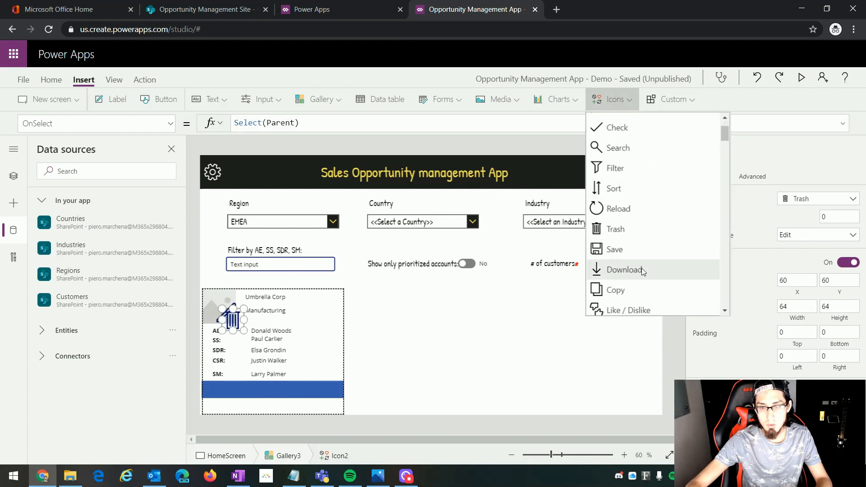
scroll(640, 267, "down", 7)
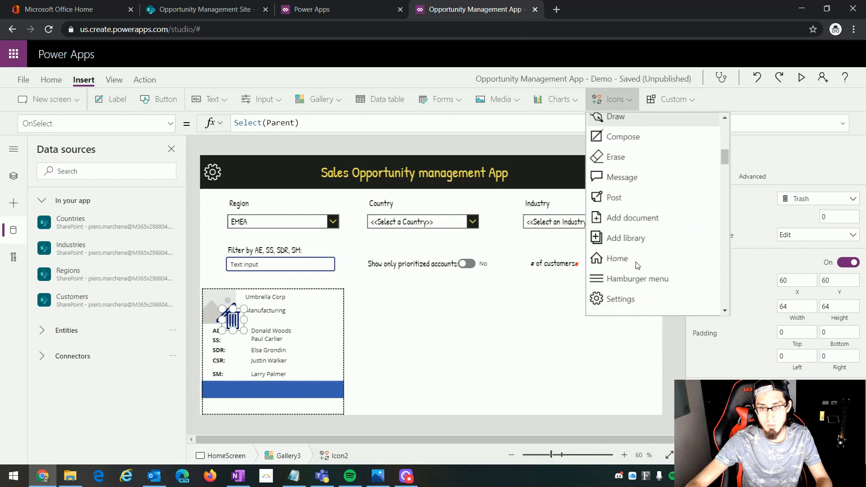
scroll(637, 265, "down", 1)
scroll(632, 237, "down", 4)
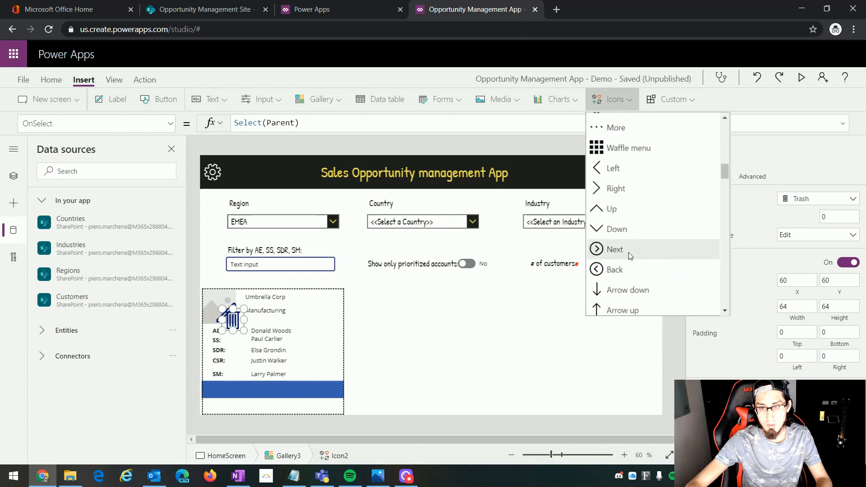
left_click(628, 250)
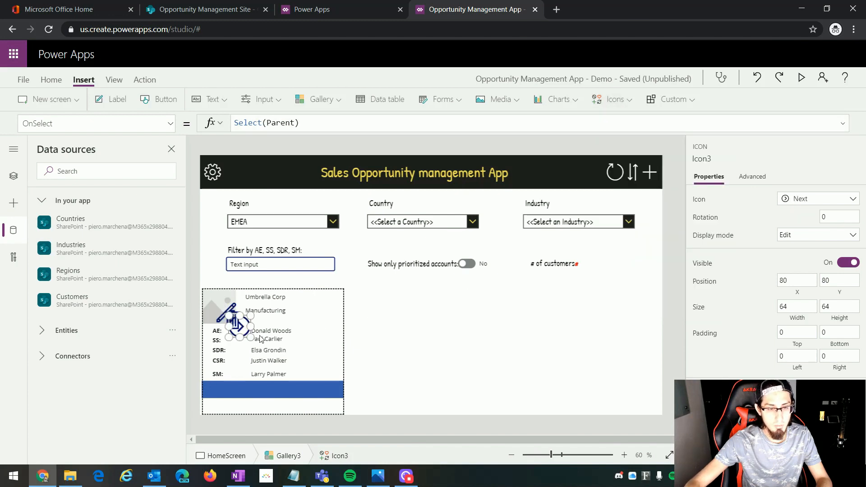
Step: Move the Next icon to about X 330, Y 266, the Edit icon to about X 239, Y 260, and the Trash icon between them on the rectangle
left_click_drag(243, 325, 334, 387)
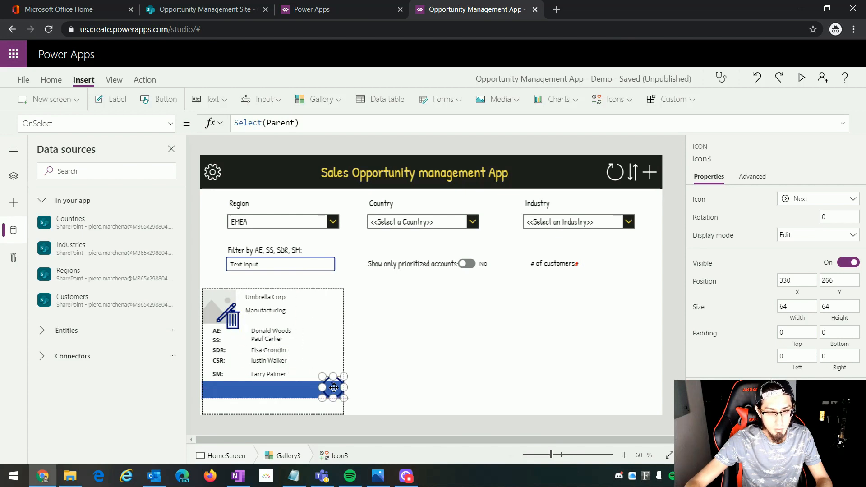
left_click_drag(239, 326, 313, 386)
left_click_drag(228, 315, 293, 389)
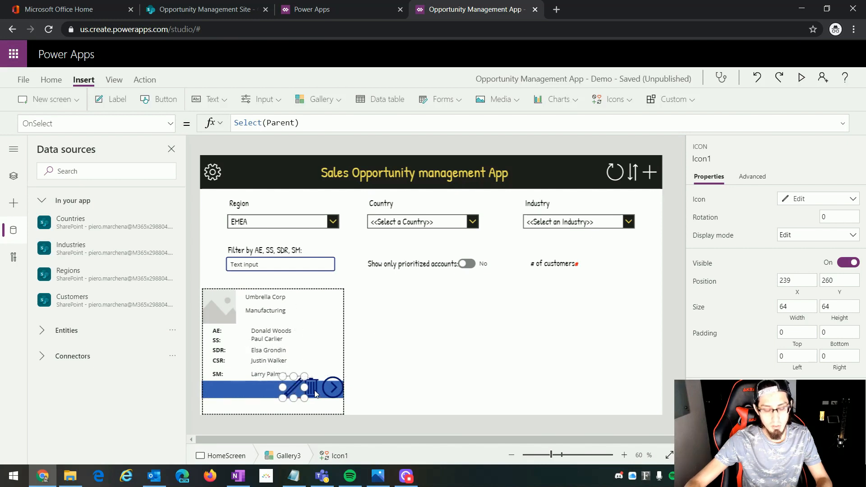
Step: Resize the Edit, Trash and Next icons together to a width of 40 and a height of 40
left_click(314, 392, "shift")
left_click(334, 388, "shift")
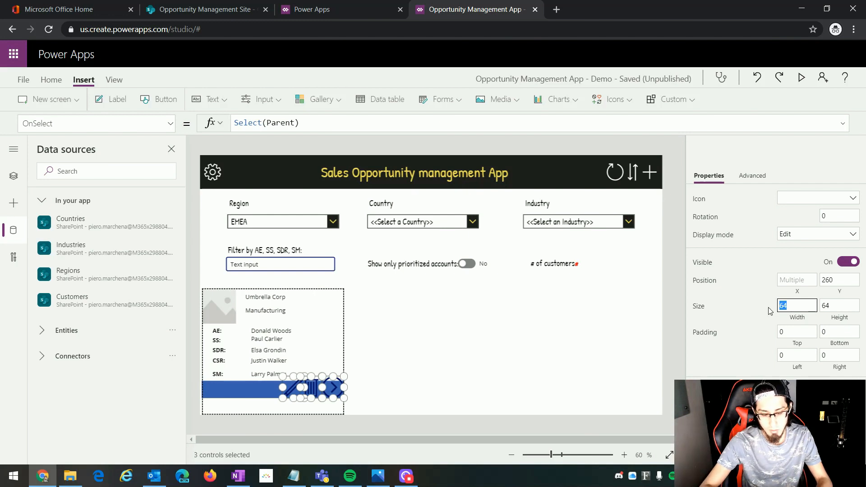
type("40")
double_click(822, 306)
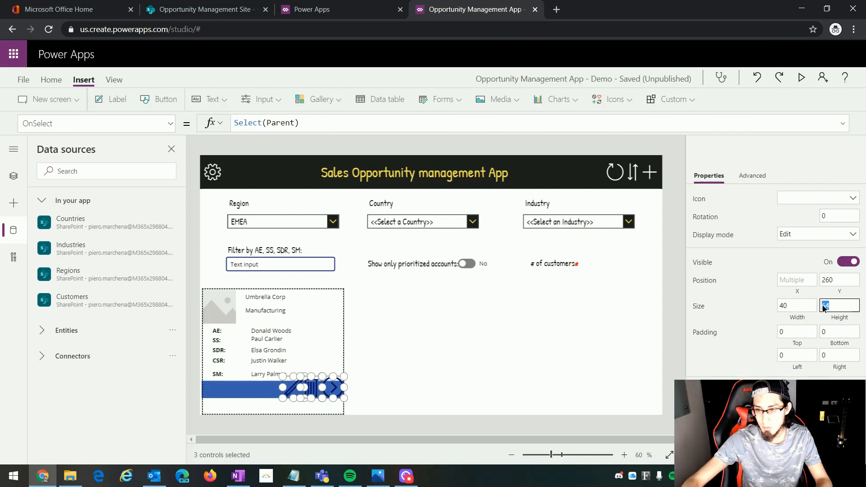
type("40")
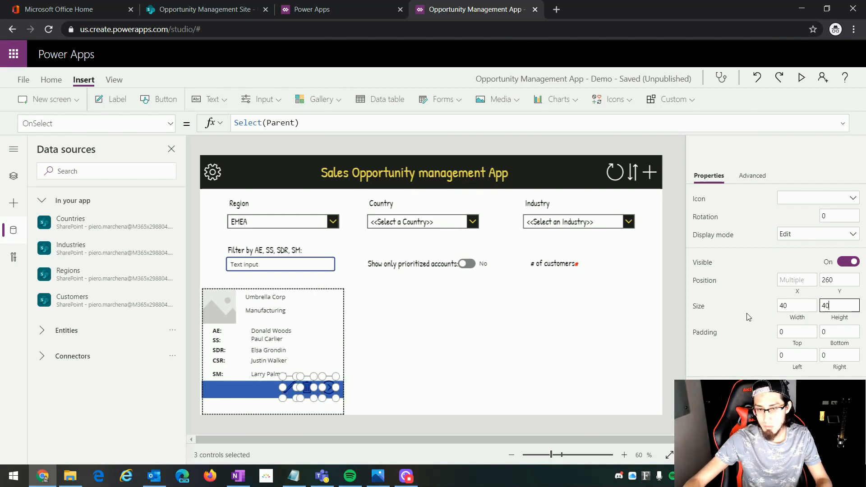
left_click(693, 341)
Step: Center the three action icons within the rectangle bar at about Y 278 and color them white
left_click_drag(329, 385, 332, 389)
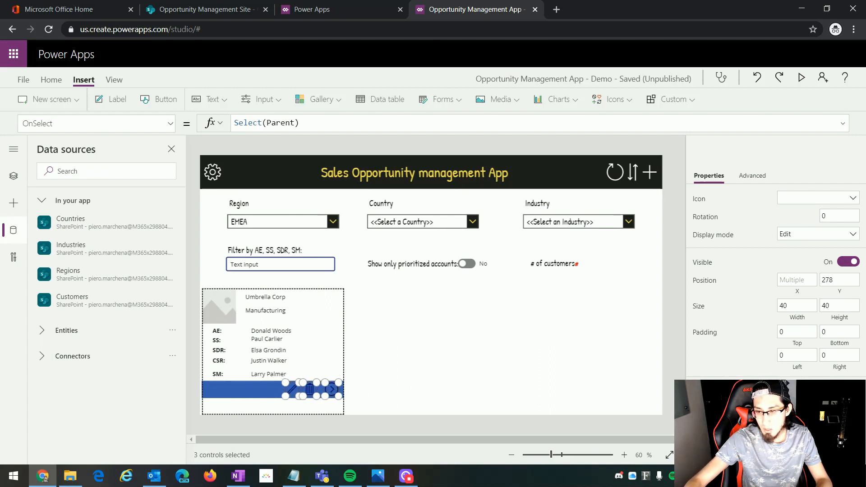
left_click(822, 389)
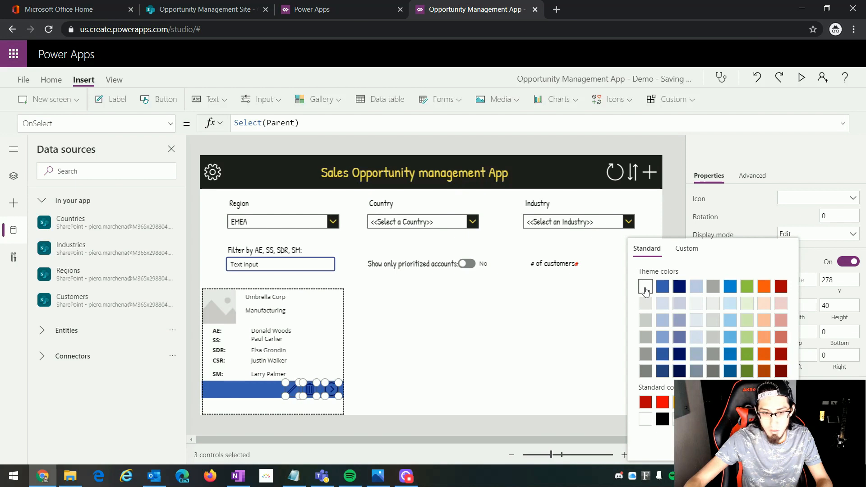
left_click(473, 353)
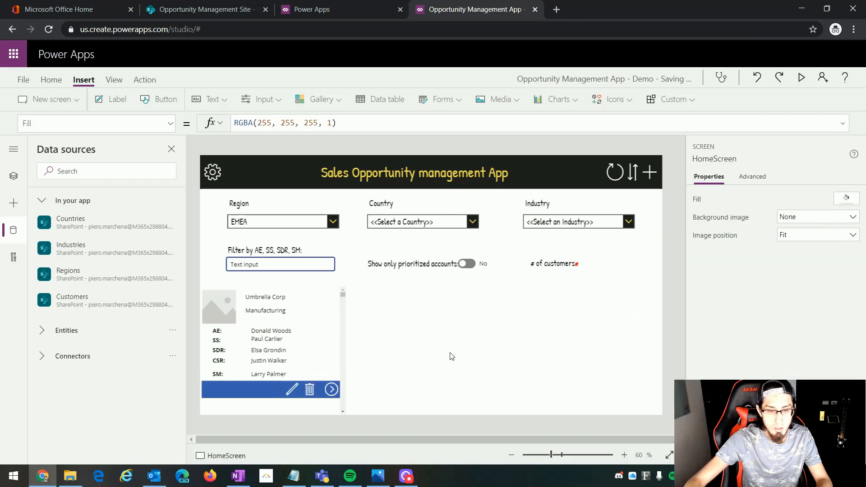
Step: Set the Fill property of the gallery item's action bar rectangle to RecHeaderUI.Fill
left_click(235, 388)
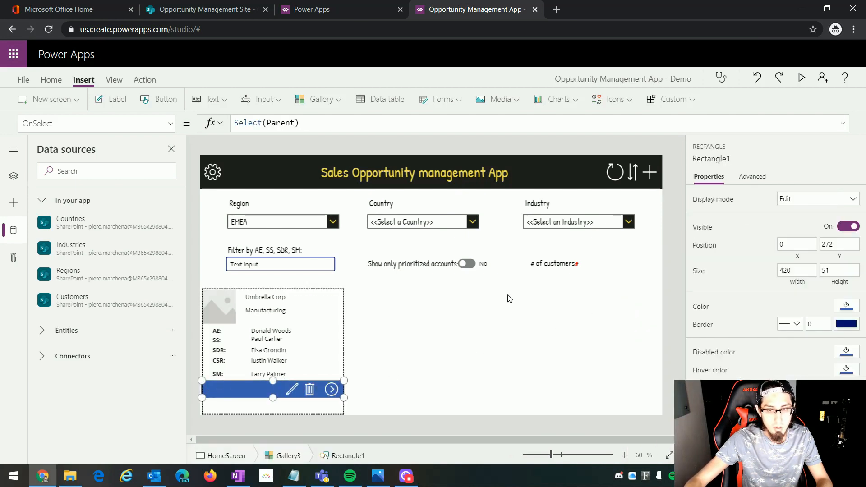
left_click(273, 176)
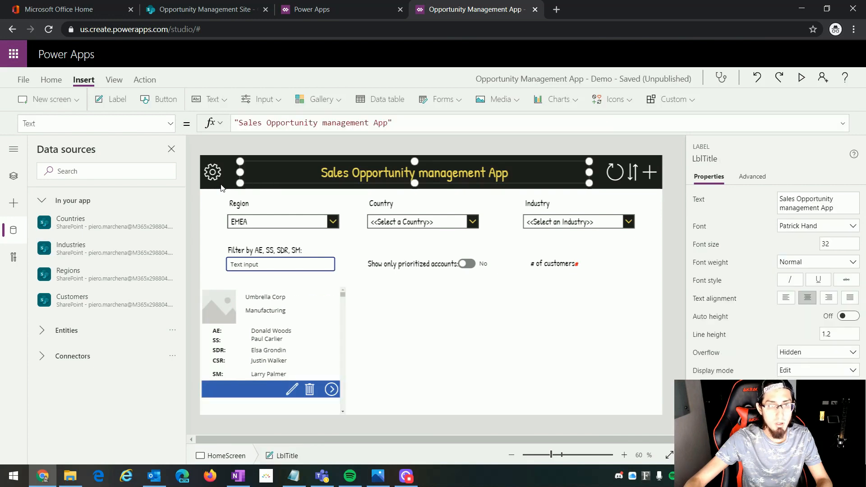
left_click(248, 155)
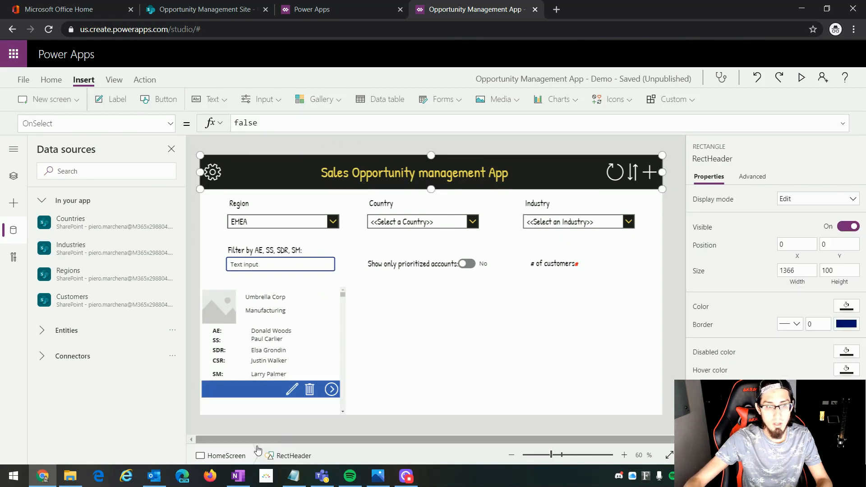
left_click(227, 394)
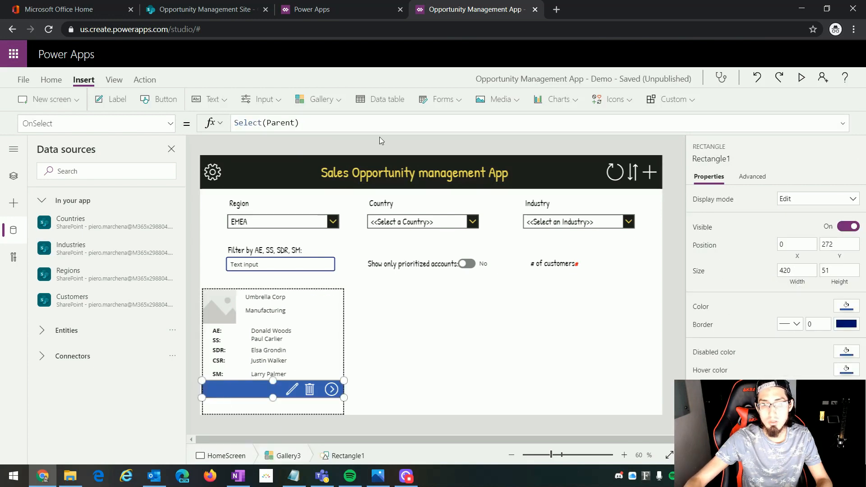
left_click(170, 123)
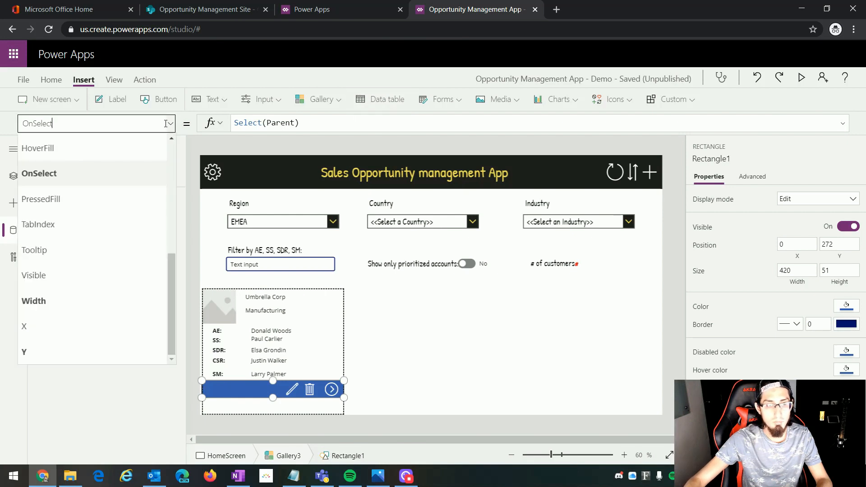
scroll(100, 297, "up", 3)
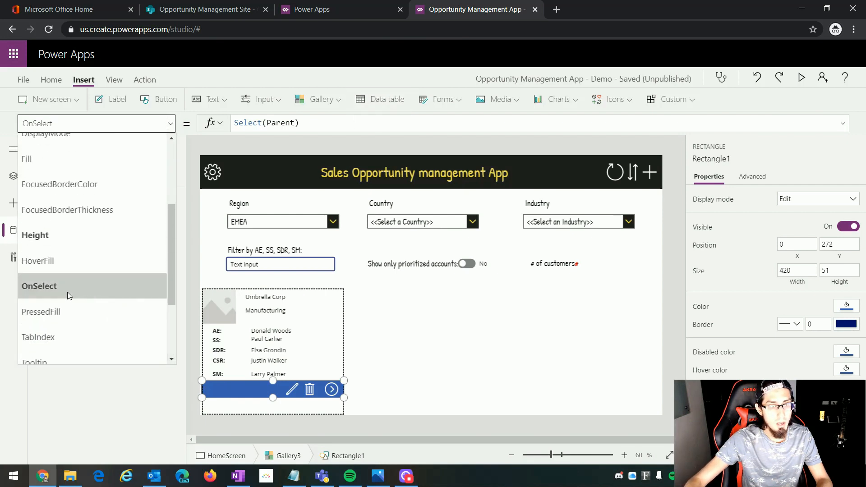
scroll(44, 227, "up", 2)
left_click(44, 220)
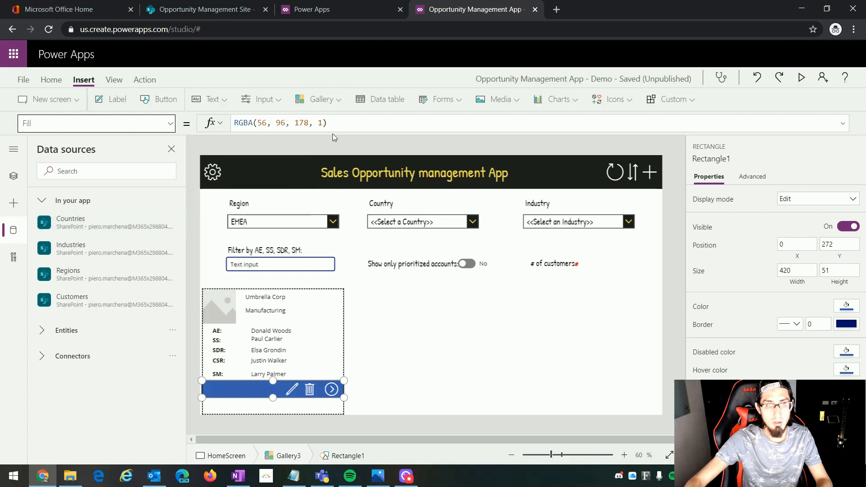
left_click_drag(328, 123, 210, 128)
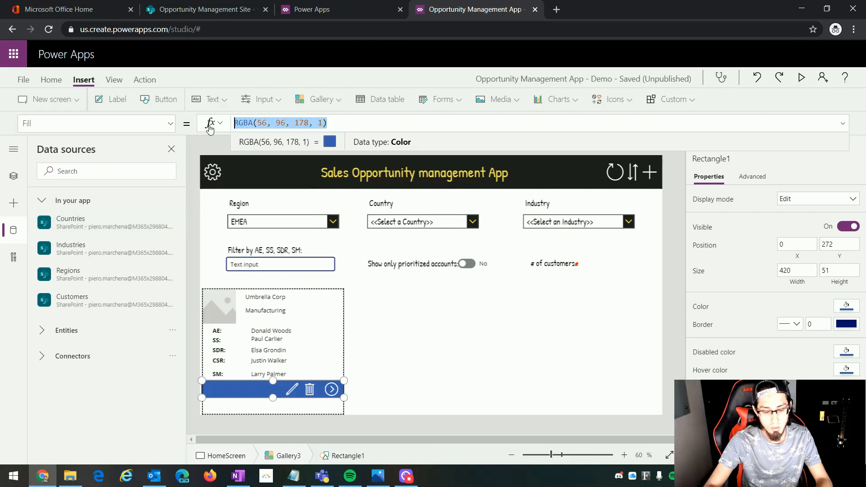
type("RecH")
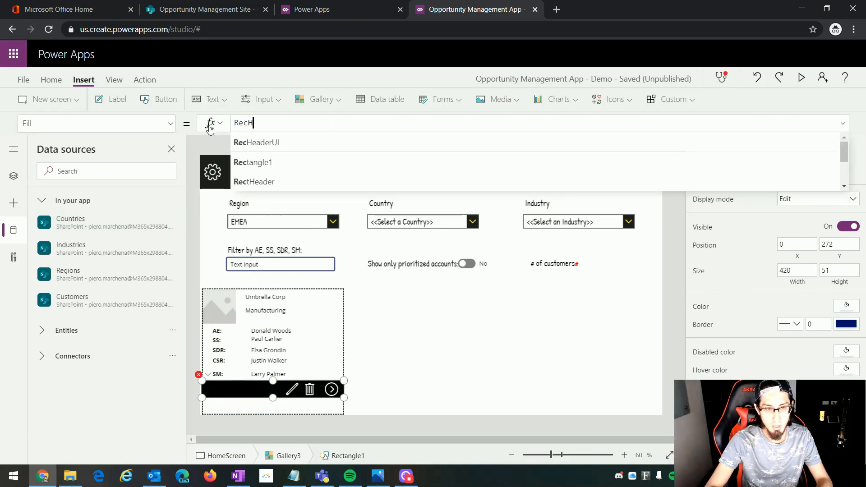
left_click(278, 142)
type(".")
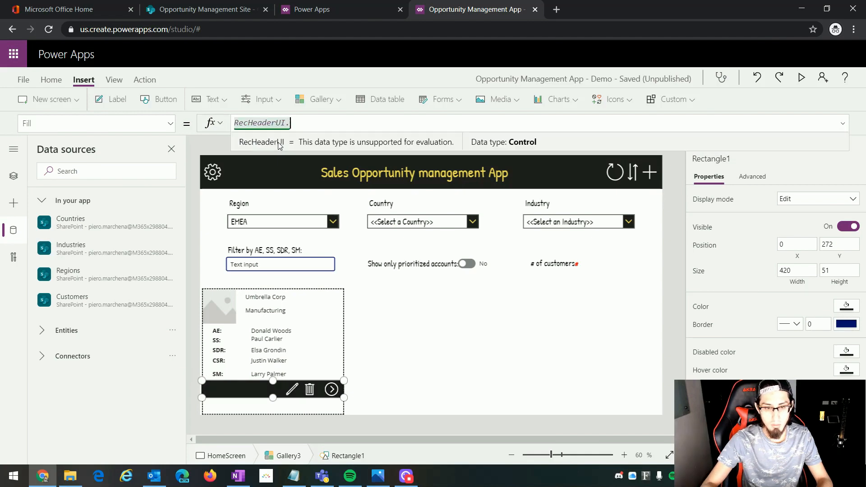
type("Fill")
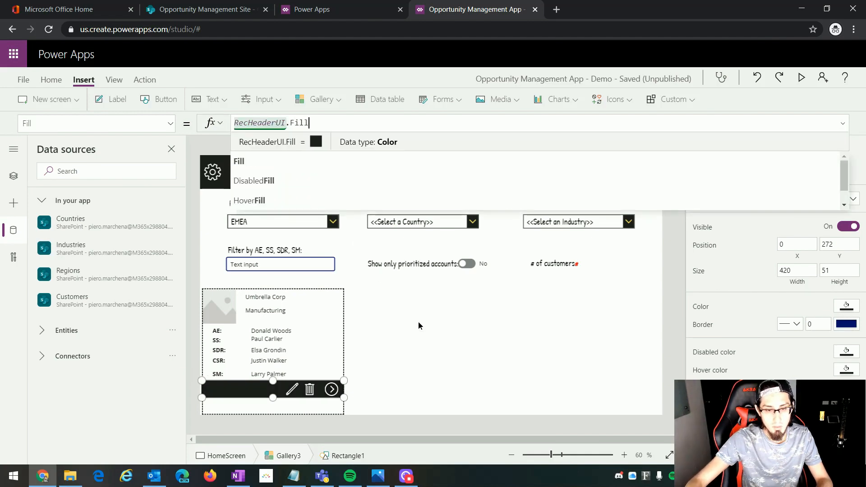
left_click(418, 326)
Step: Check the HOMESCREEN.PNG mockup, then make the gallery's customer name label bold at font size 20 and widen it to fit the name
left_click(383, 475)
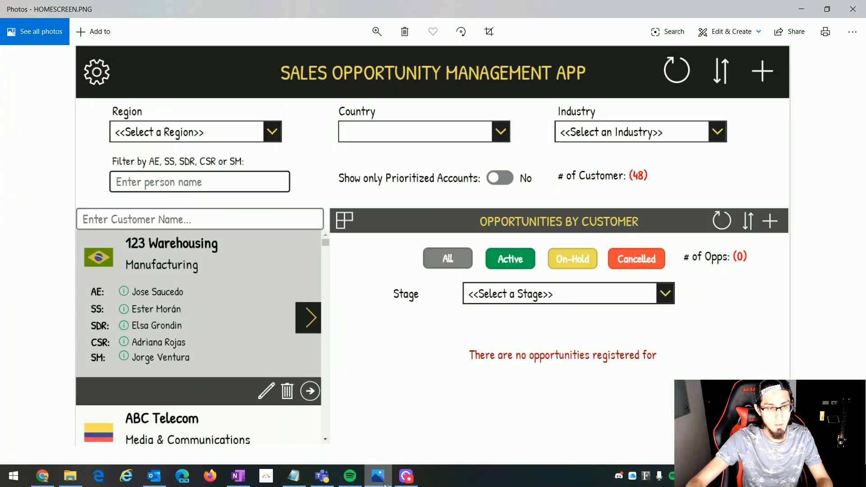
left_click(384, 482)
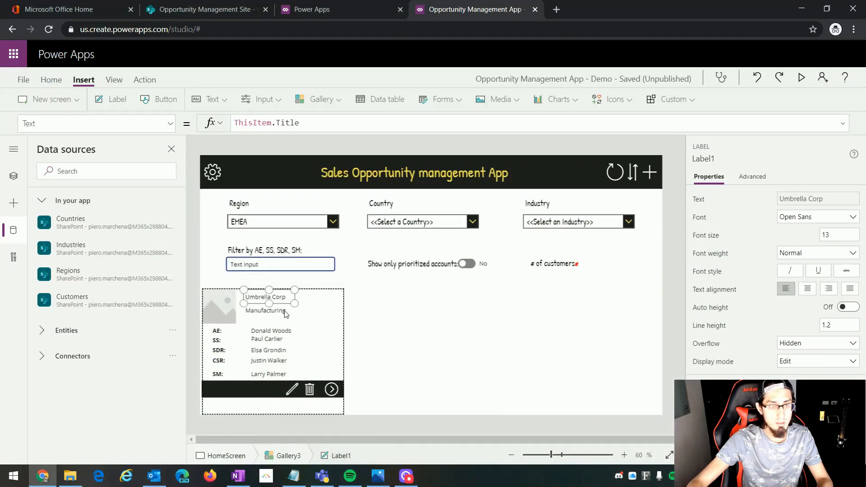
left_click(51, 79)
left_click(299, 100)
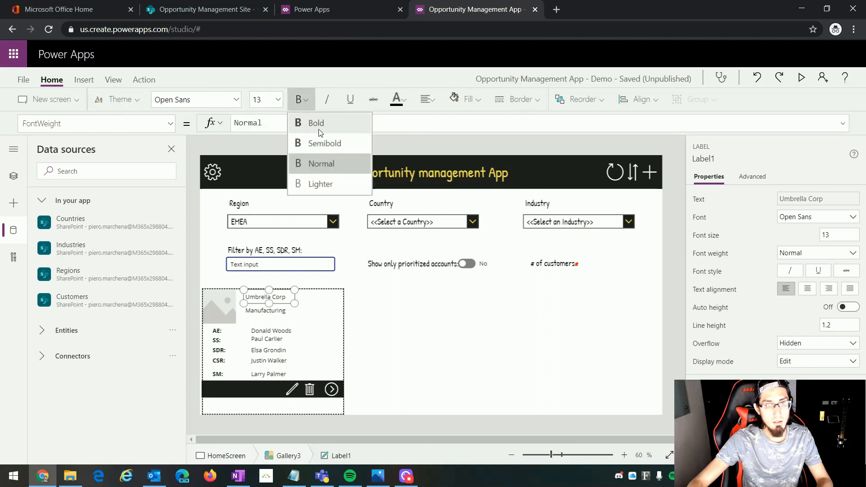
left_click(322, 130)
left_click(277, 99)
left_click(259, 223)
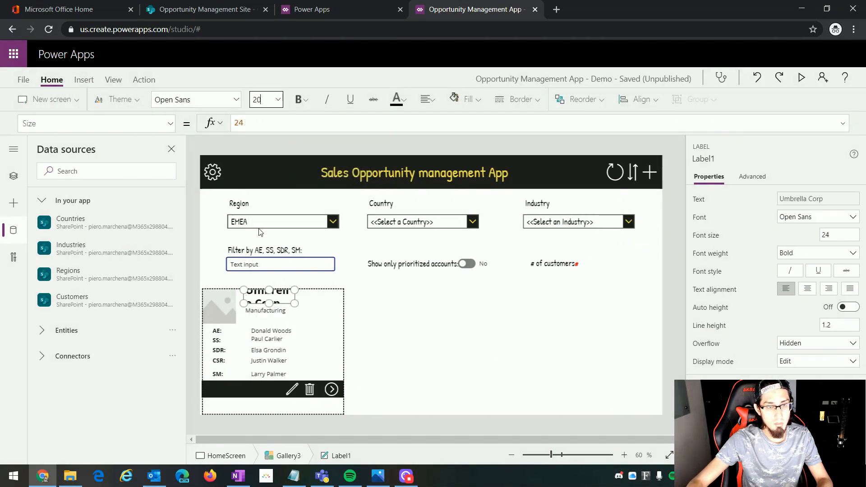
left_click_drag(295, 304, 327, 306)
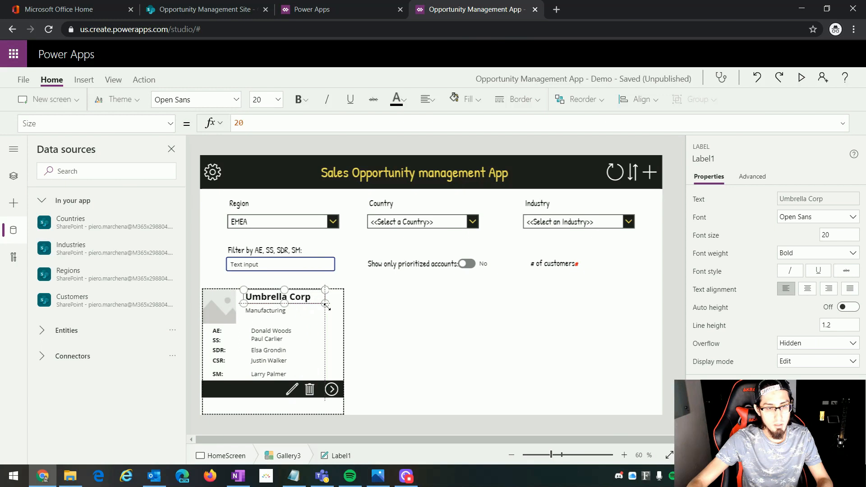
Step: Set the industry label in the gallery item to font size 16 and reduce its height slightly
left_click(283, 313)
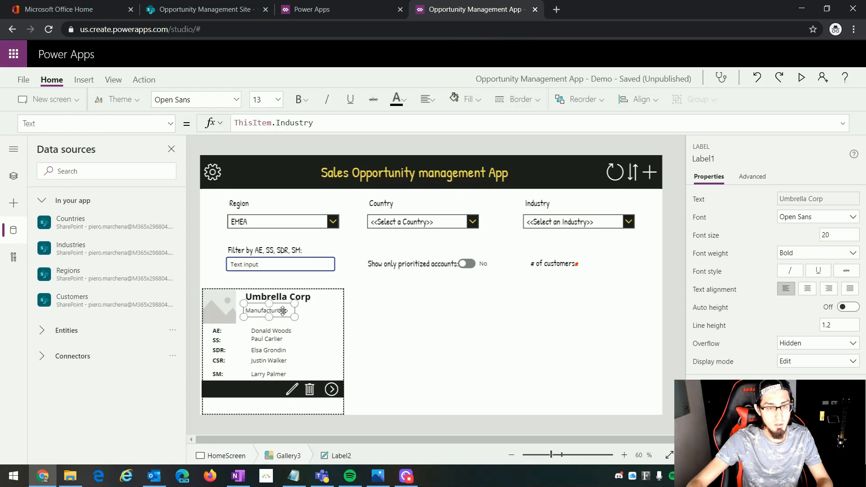
left_click(279, 107)
left_click(268, 205)
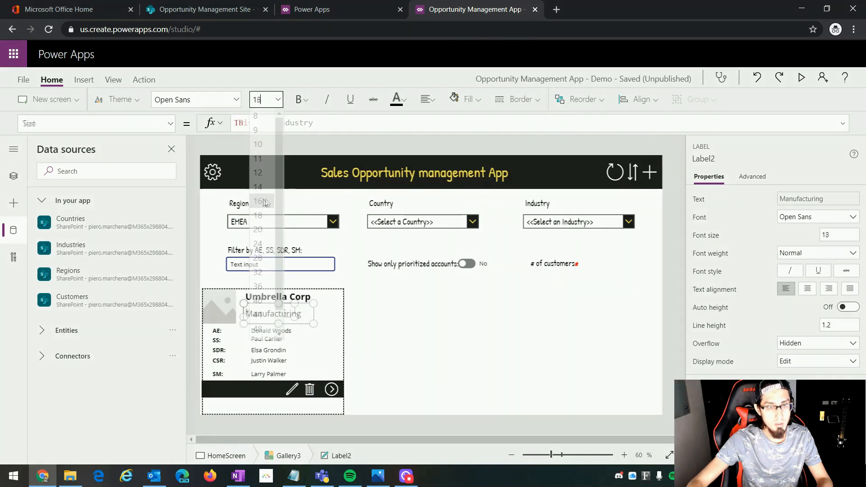
left_click_drag(278, 324, 280, 317)
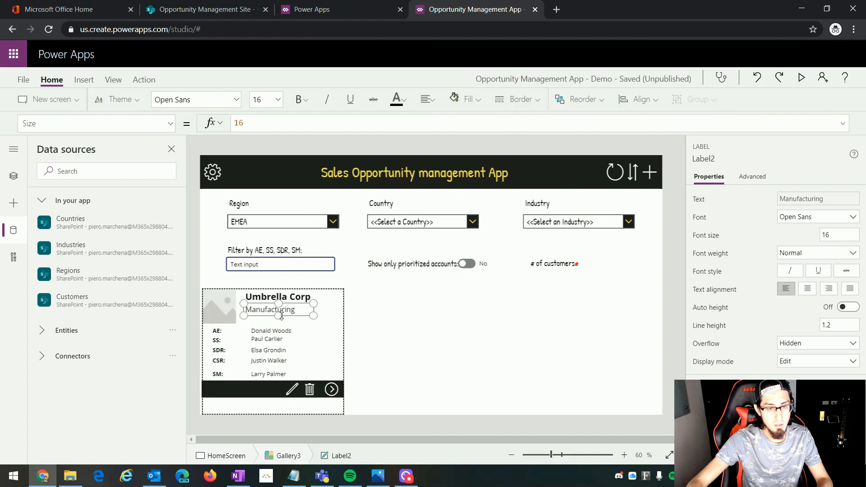
left_click(420, 335)
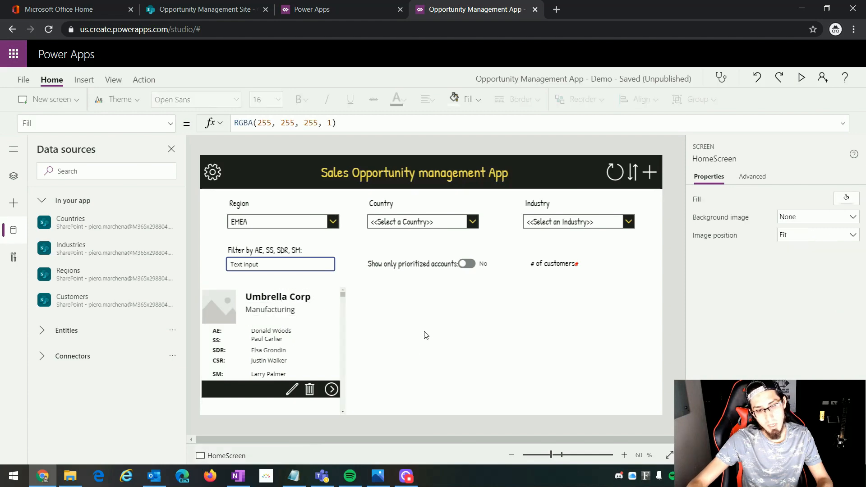
Step: Copy the Region label from HomeScreen and paste it into LookAndFeelTemplateScreen
left_click(378, 476)
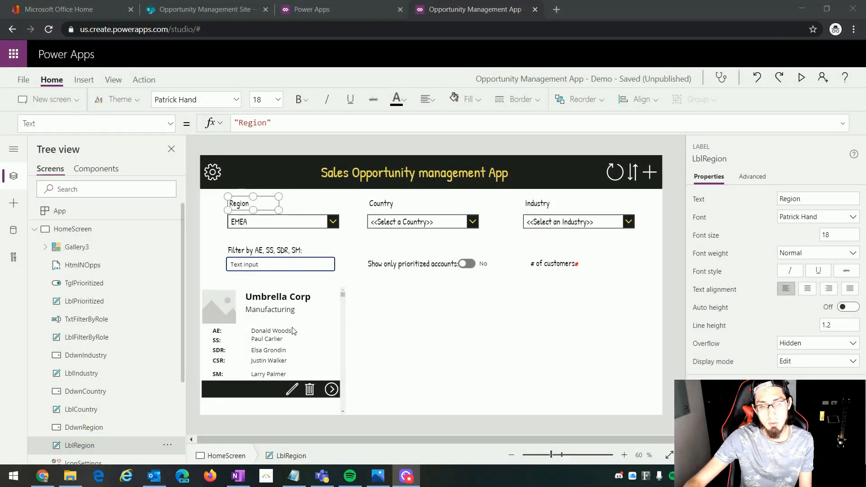
left_click(34, 229)
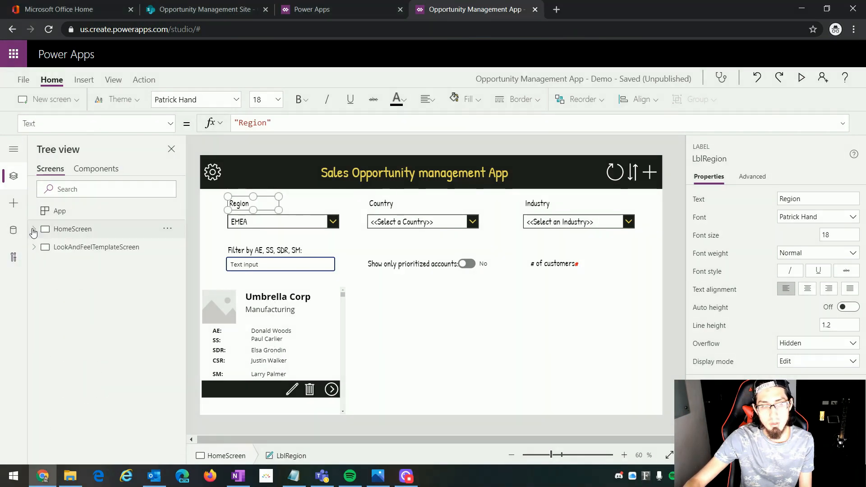
left_click(108, 252)
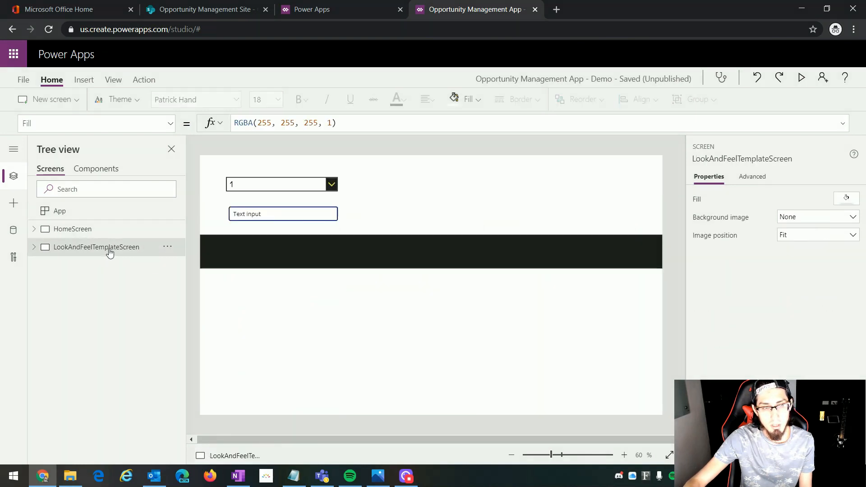
left_click(89, 230)
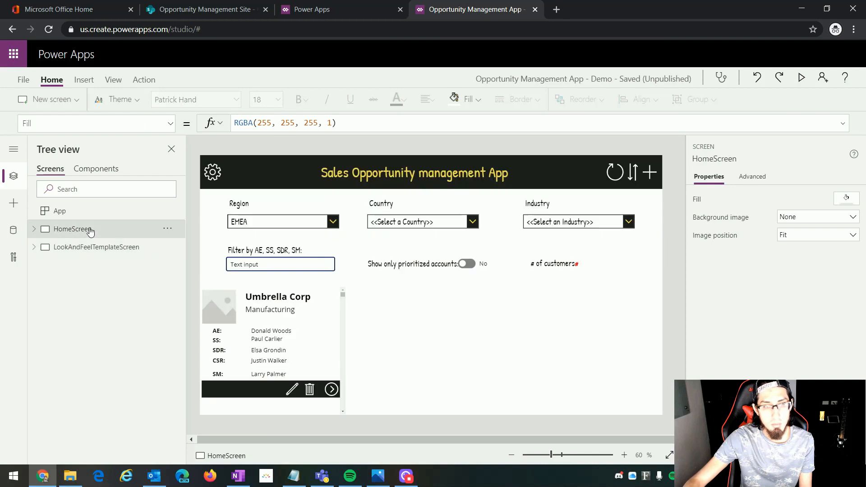
left_click(249, 208)
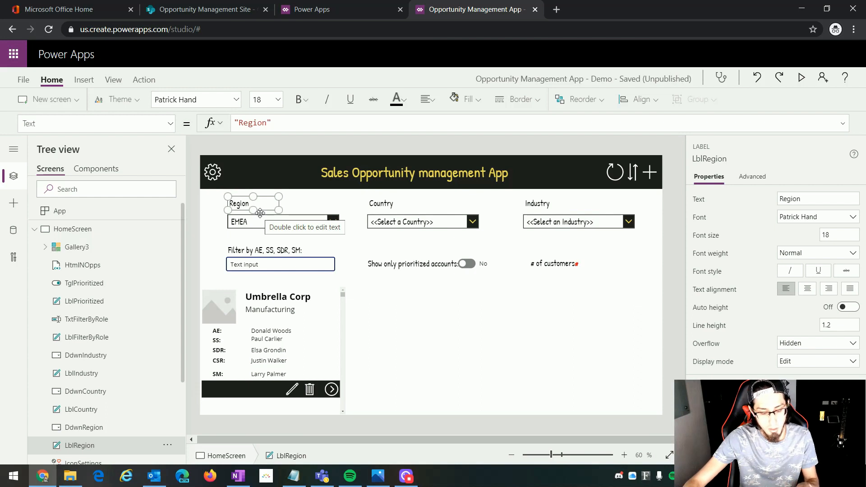
left_click(35, 229)
left_click(79, 249)
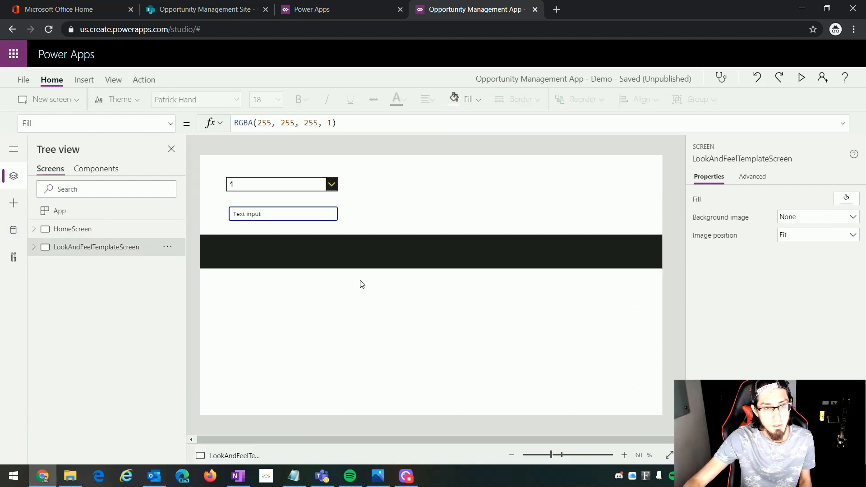
key("ctrl+v")
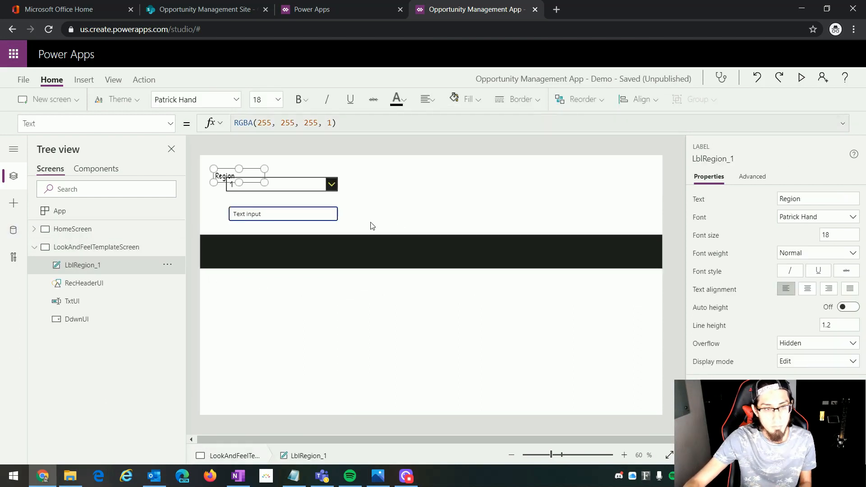
Step: Move the pasted Region label beside the dropdown on LookAndFeelTemplateScreen and set its text to "Label UI"
left_click_drag(233, 174, 407, 184)
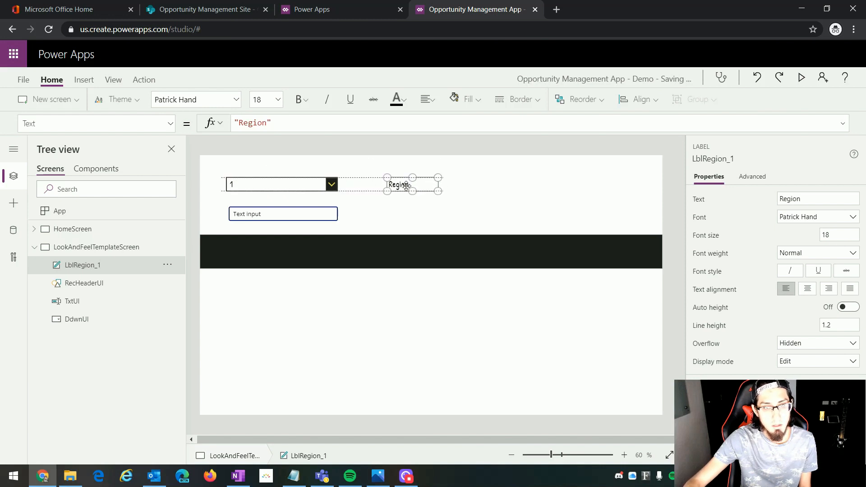
left_click_drag(266, 123, 249, 123)
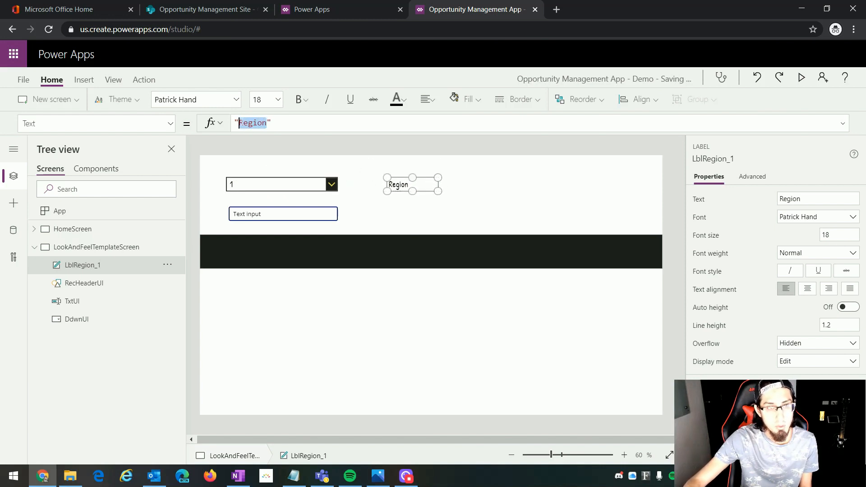
type("Label UI")
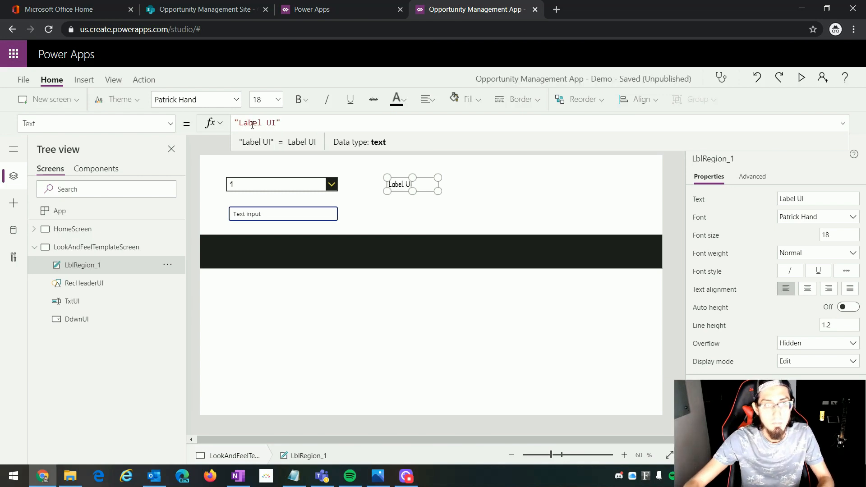
left_click(394, 209)
left_click(402, 192)
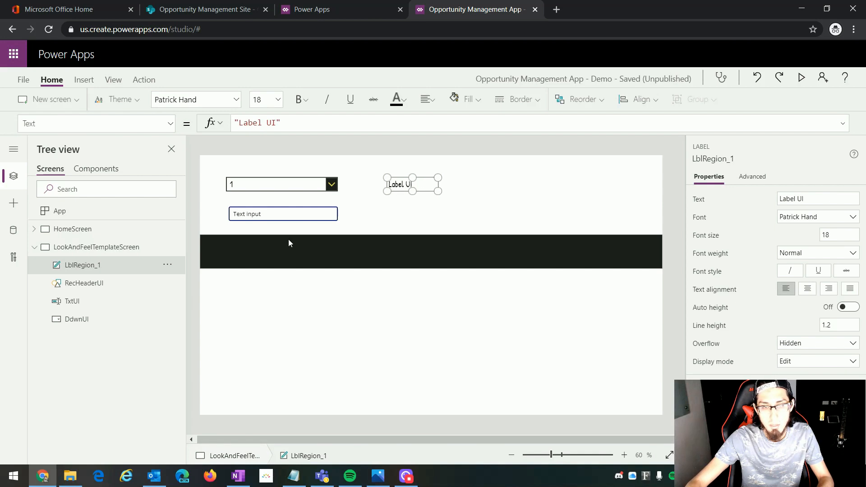
Step: Rename the label LblRegion_1 on LookAndFeelTemplateScreen as LblUI
left_click(168, 265)
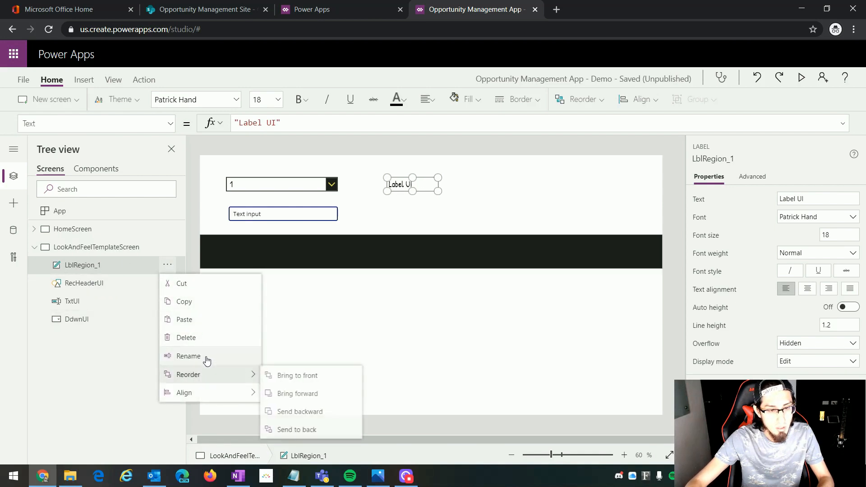
left_click(206, 359)
type("Lbl")
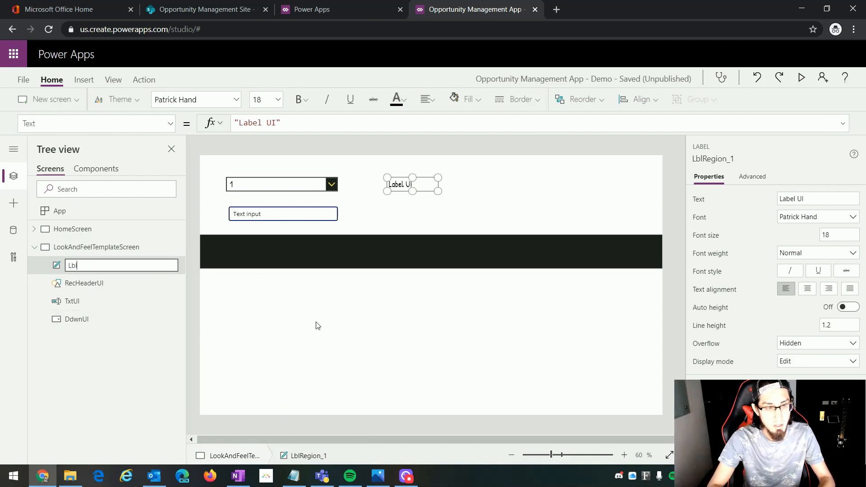
type("UI")
key("Return")
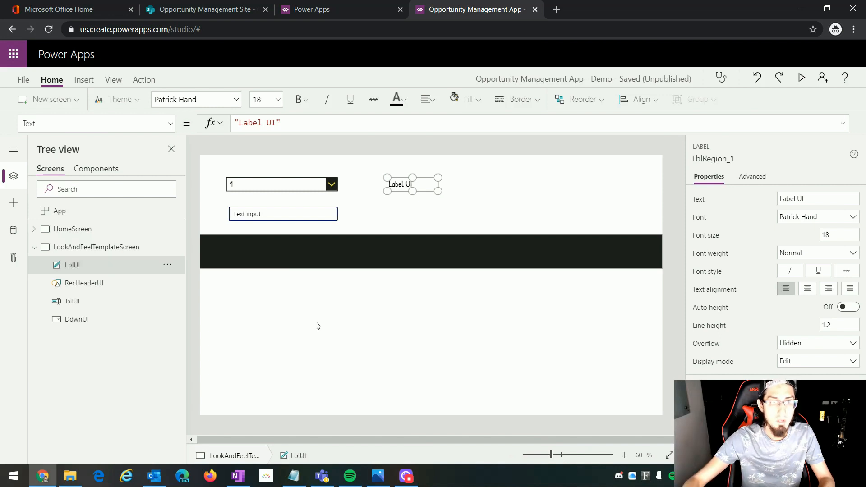
Step: Set the Font property of all text labels in the HomeScreen gallery item, including name, industry and role rows, to LblUI.Font
left_click(75, 233)
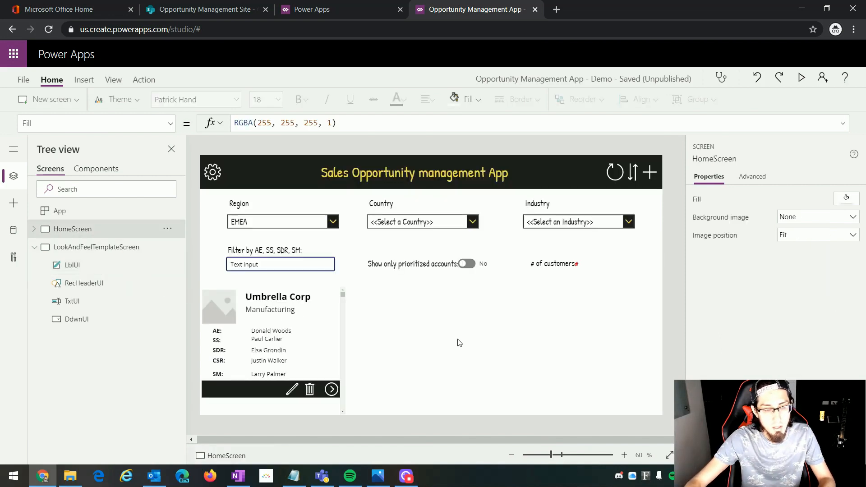
left_click(294, 301)
left_click(287, 311, "shift")
left_click(284, 331, "shift")
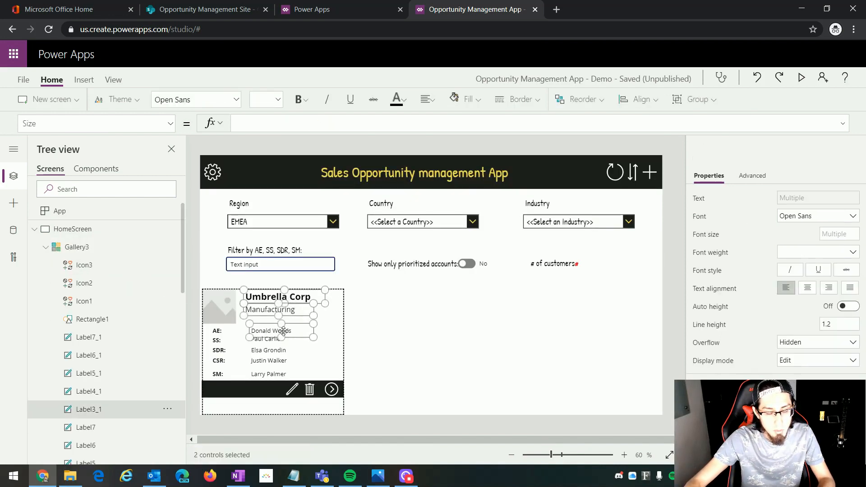
left_click(276, 341, "shift")
left_click(219, 332, "shift")
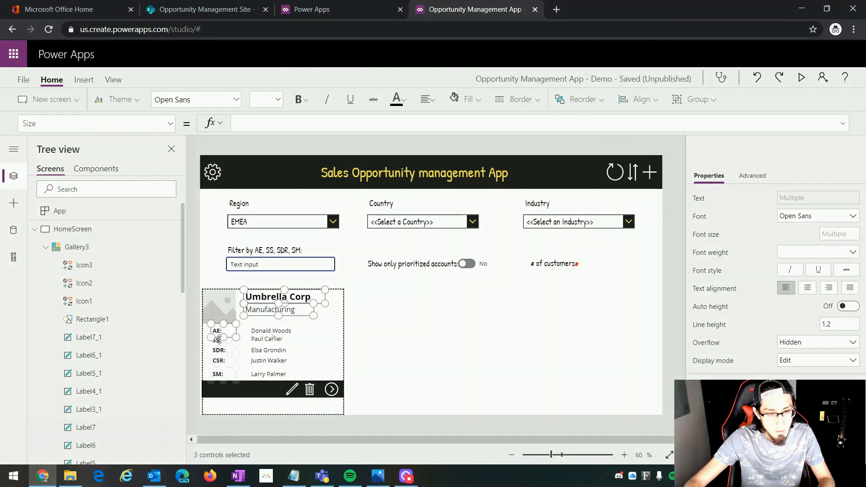
left_click(220, 350, "shift")
left_click(219, 361, "shift")
left_click(218, 374, "shift")
left_click(271, 331, "shift")
left_click(273, 341, "shift")
left_click(274, 354, "shift")
left_click(271, 360, "shift")
left_click(269, 374, "shift")
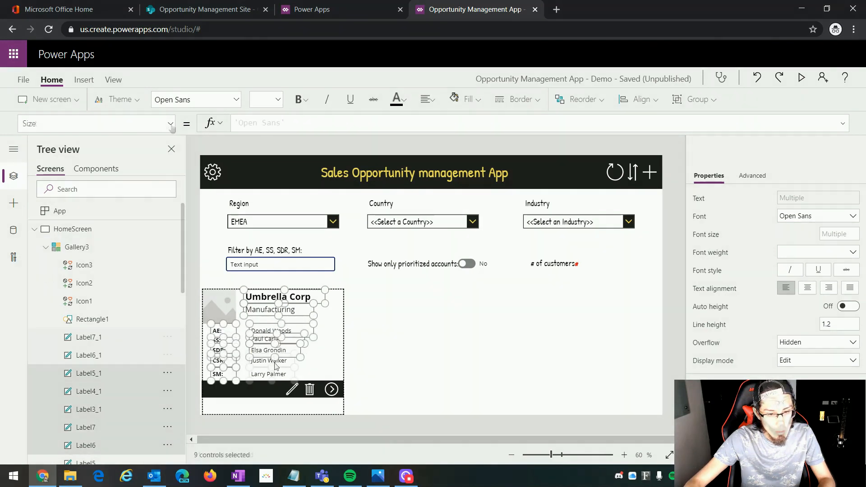
left_click(96, 124)
scroll(85, 290, "down", 3)
left_click(74, 328)
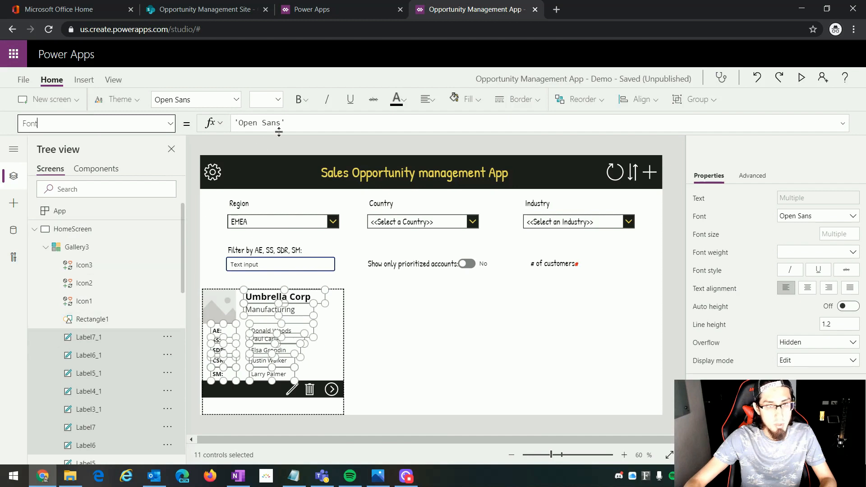
left_click(239, 122)
type("LblU")
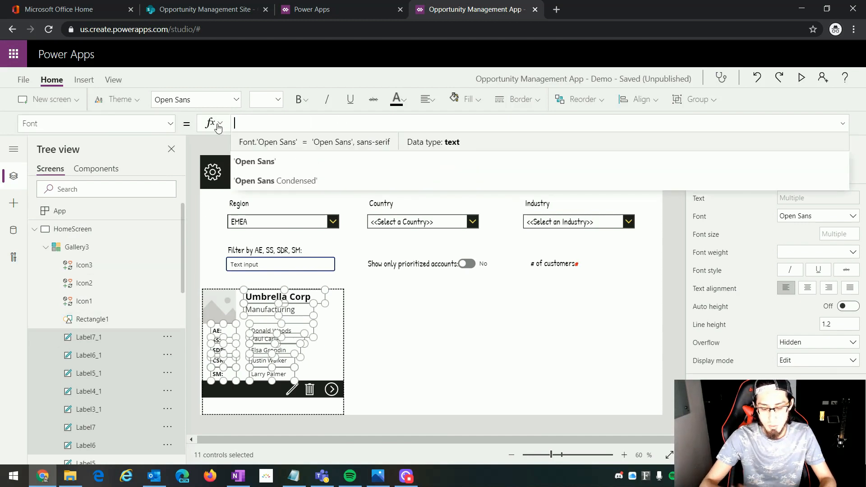
type("I.Font")
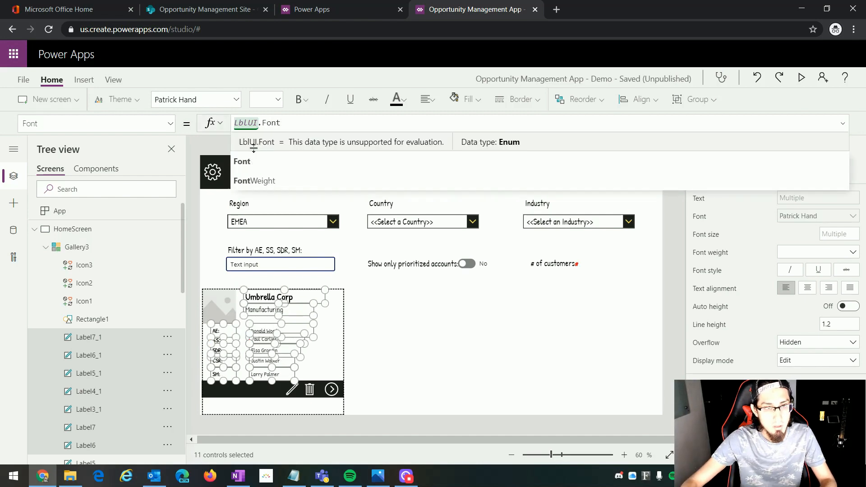
left_click(398, 326)
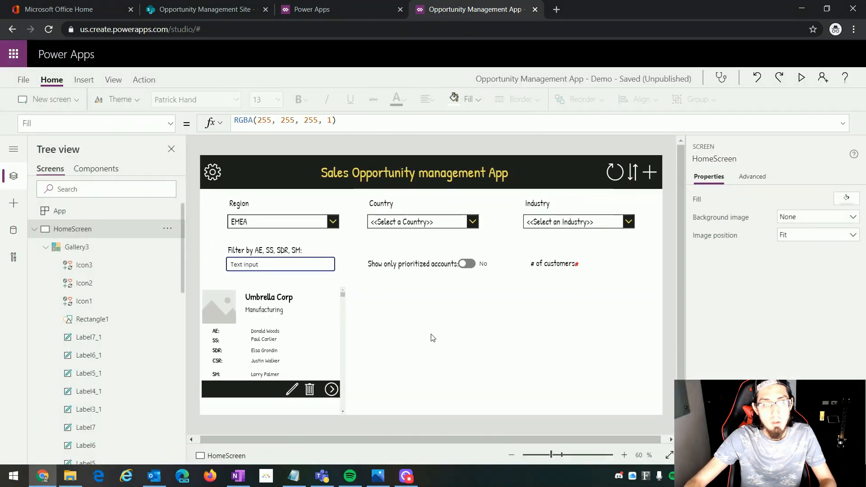
Step: Upload all the flag images from the Desktop's CountryFlags folder, argentina.png through puerto-rico.png, to the app's media and return to HomeScreen
left_click(218, 311)
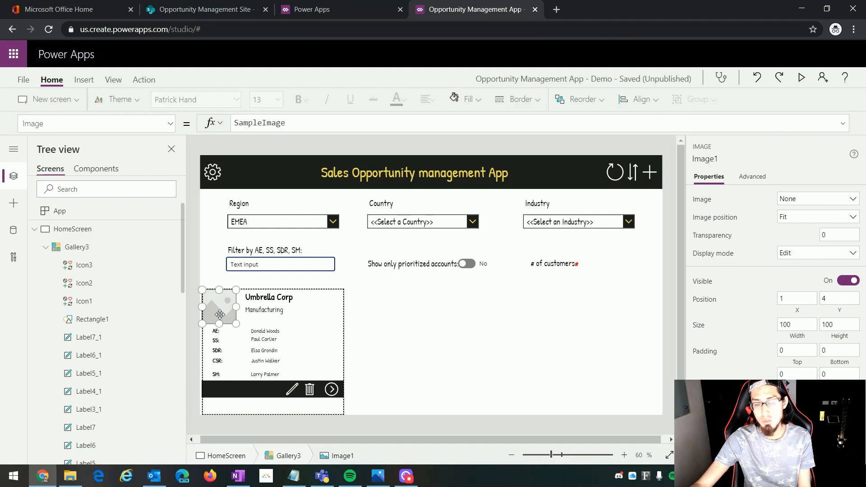
left_click(23, 80)
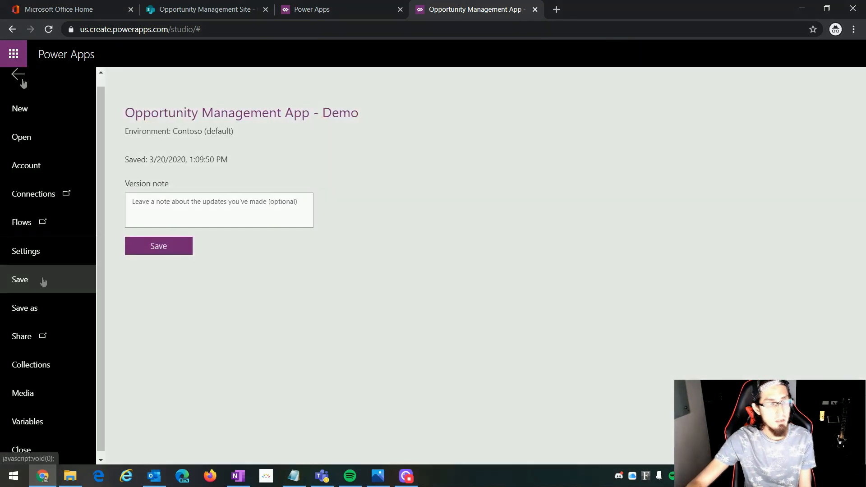
left_click(25, 395)
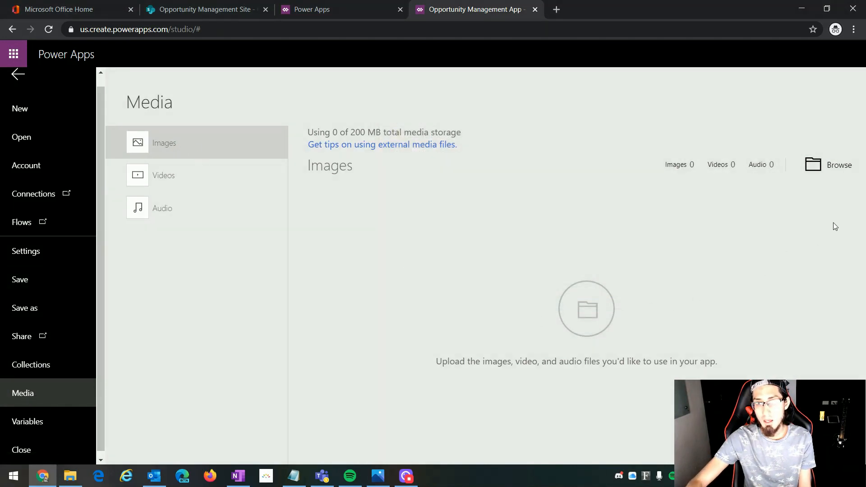
left_click(814, 171)
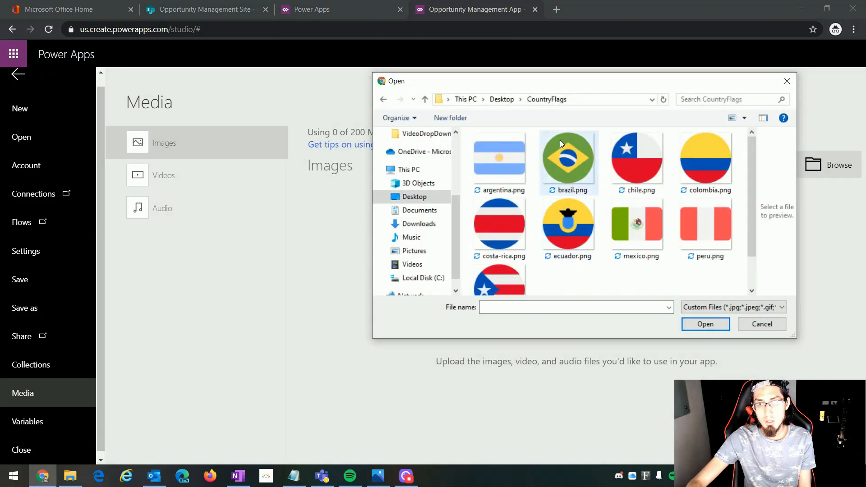
left_click(492, 150)
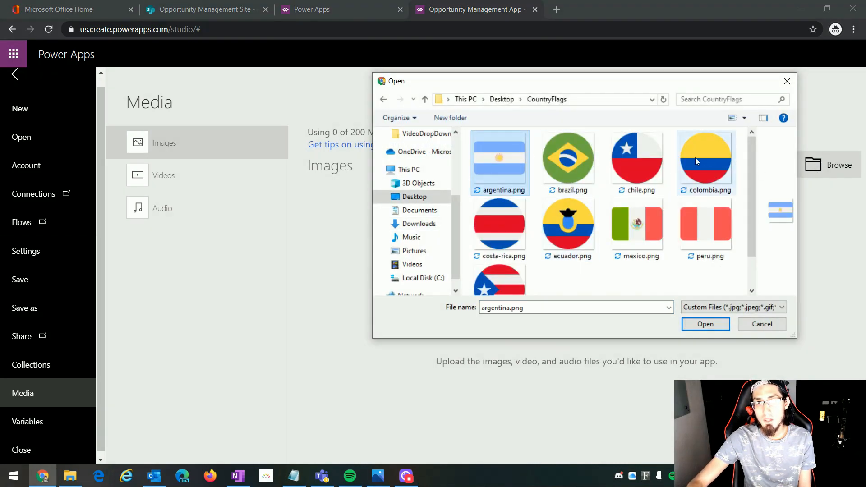
left_click(570, 164, "ctrl")
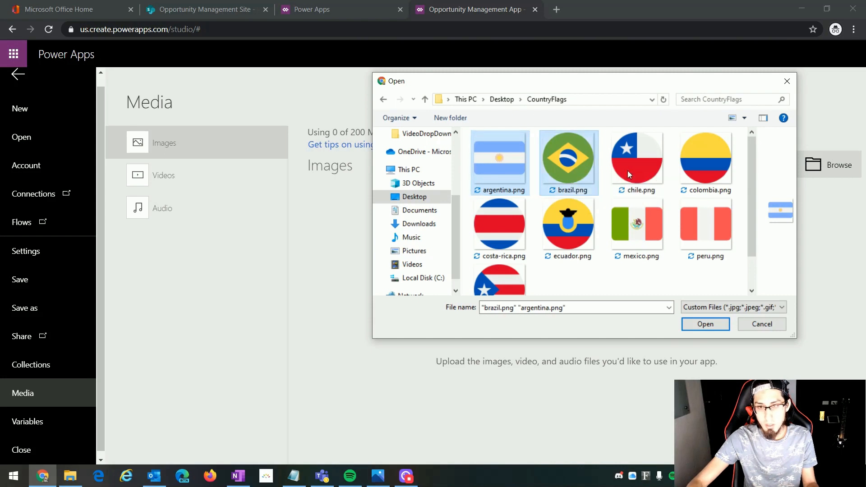
left_click(627, 171, "ctrl")
left_click(696, 172, "ctrl")
left_click(705, 226, "ctrl")
left_click(636, 225, "ctrl")
left_click(567, 226, "ctrl")
left_click(501, 228, "ctrl")
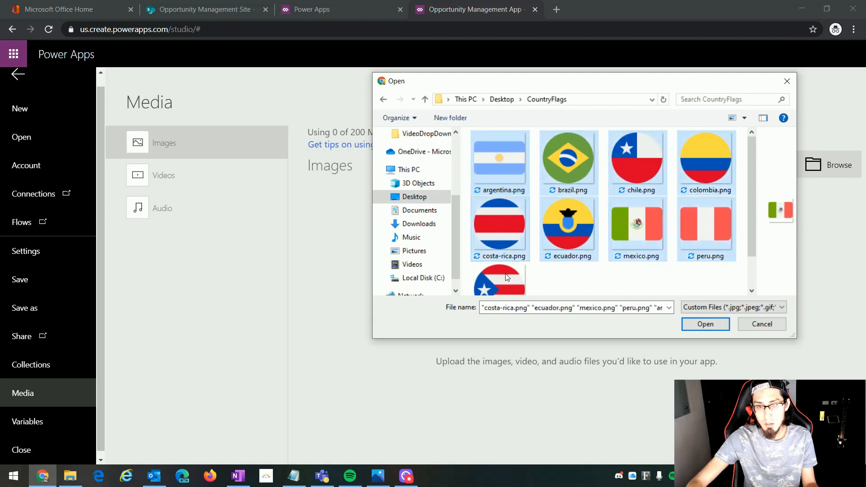
left_click(507, 277, "ctrl")
scroll(678, 238, "up", 1)
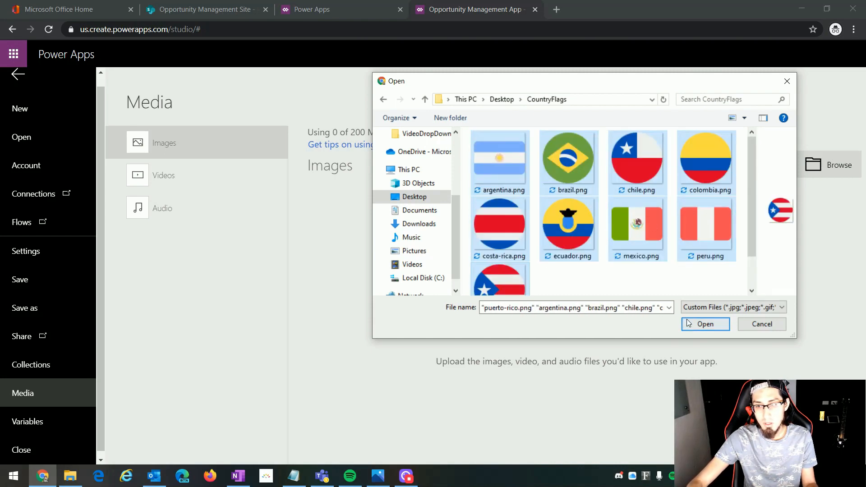
left_click(701, 325)
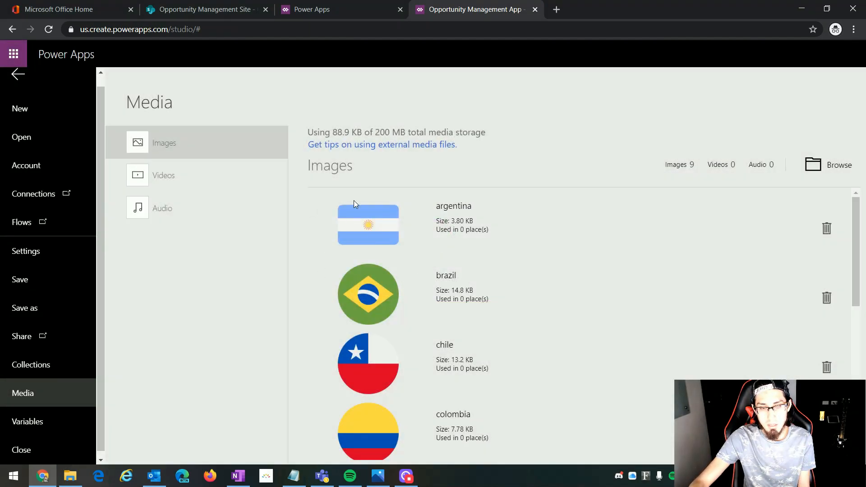
left_click(16, 77)
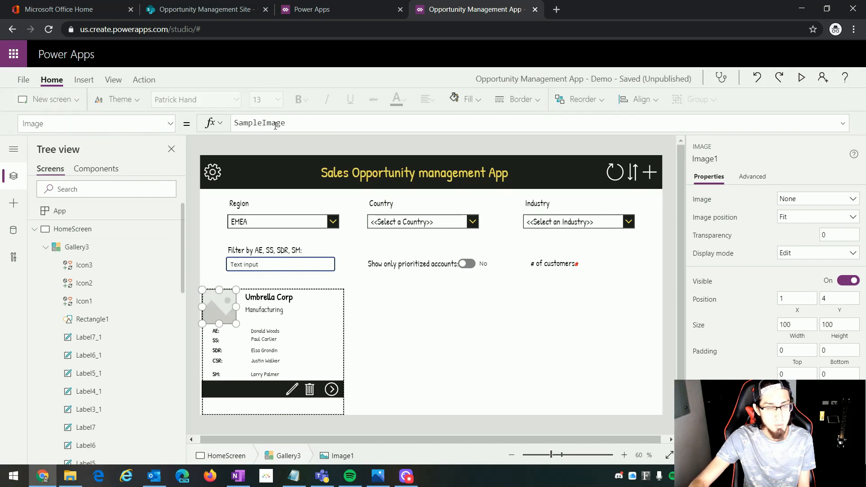
Step: Set the gallery item's picture to the argentina image and check the gallery in the app preview
double_click(311, 125)
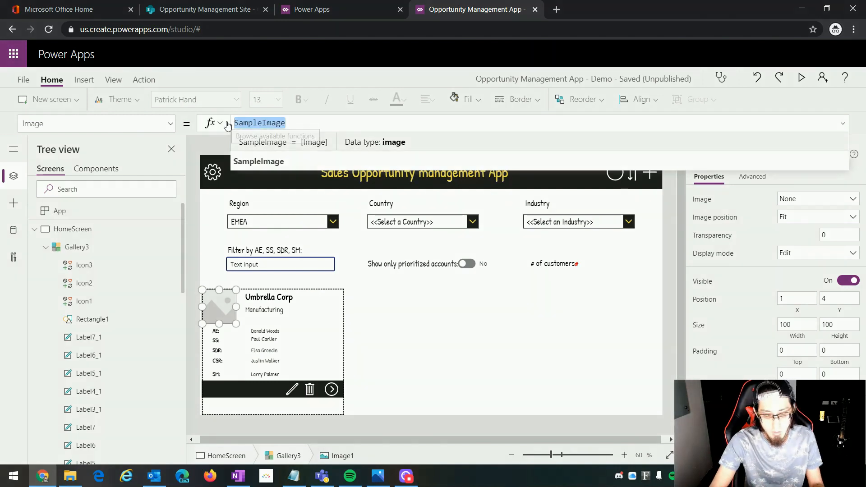
type("argen")
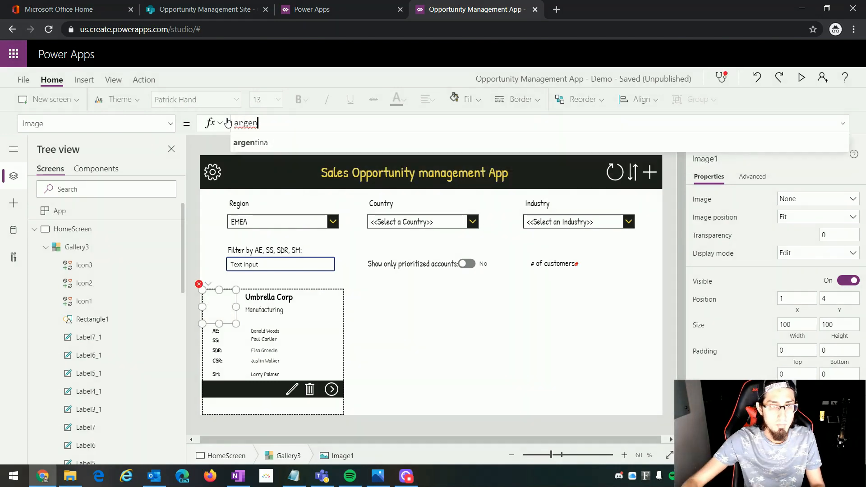
left_click(272, 144)
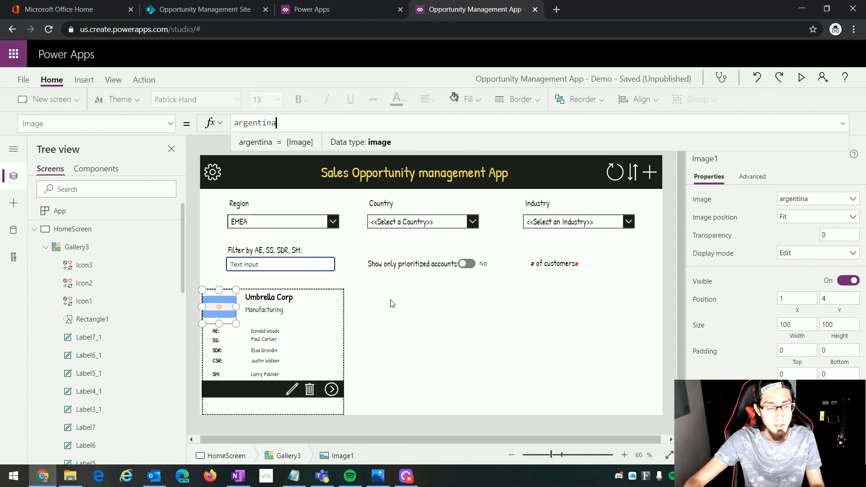
left_click(411, 331)
left_click(218, 315)
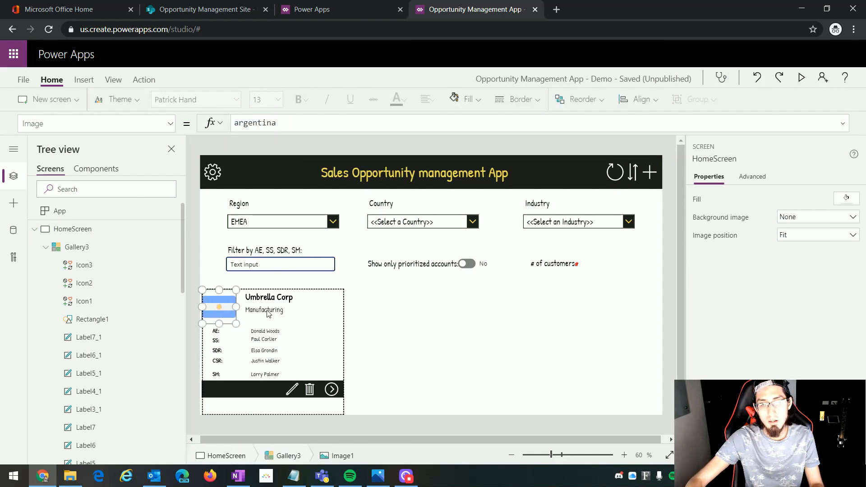
left_click(803, 79)
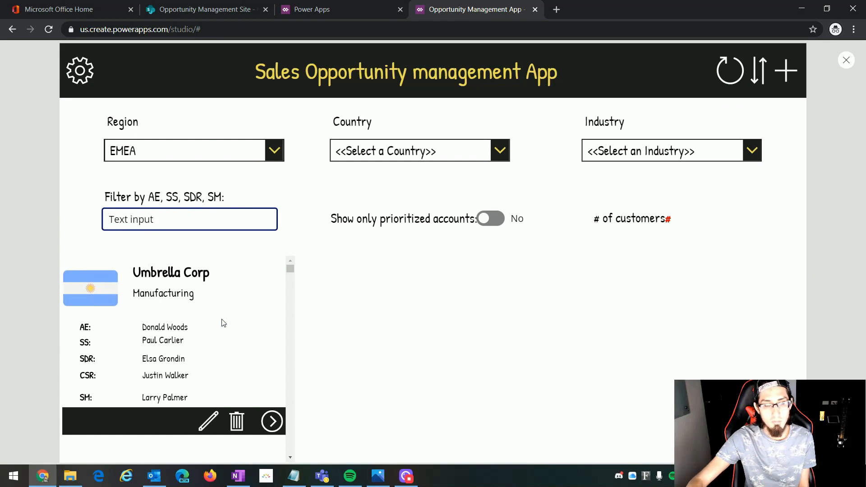
scroll(223, 323, "down", 3)
key("Escape")
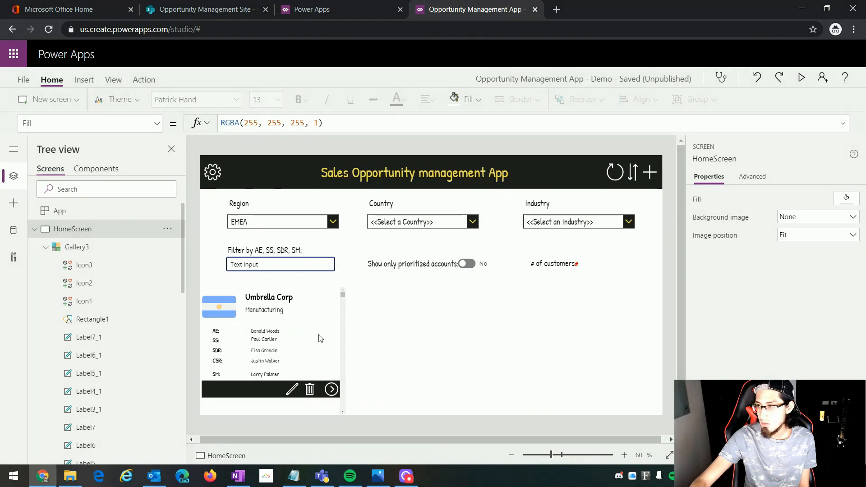
Step: Change the gallery flag picture's Image formula to an If that returns argentina when Country="Argentina"
left_click(229, 320)
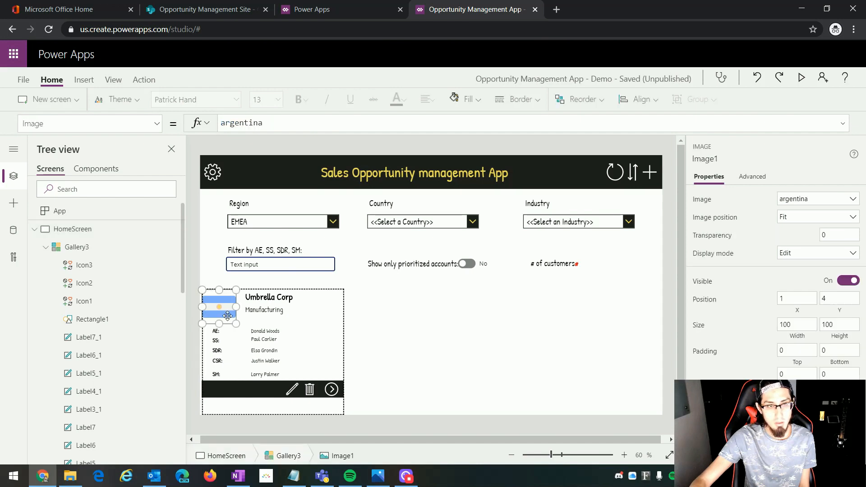
left_click(271, 122)
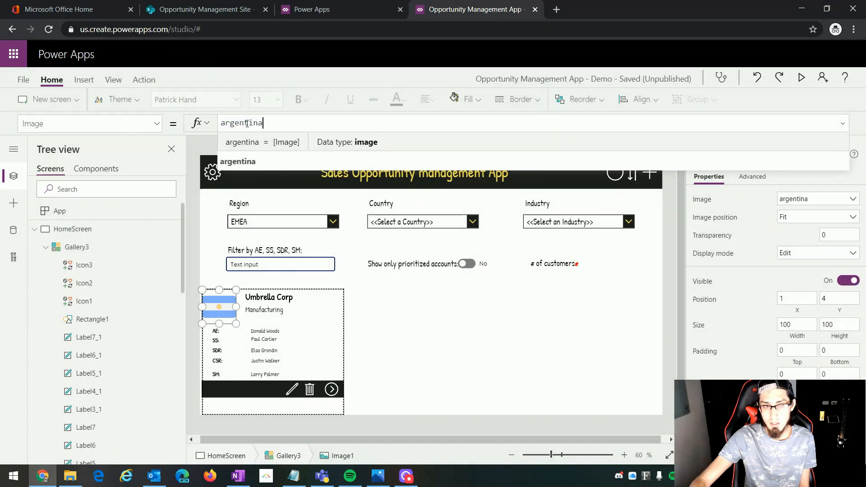
left_click(222, 123)
type("If(")
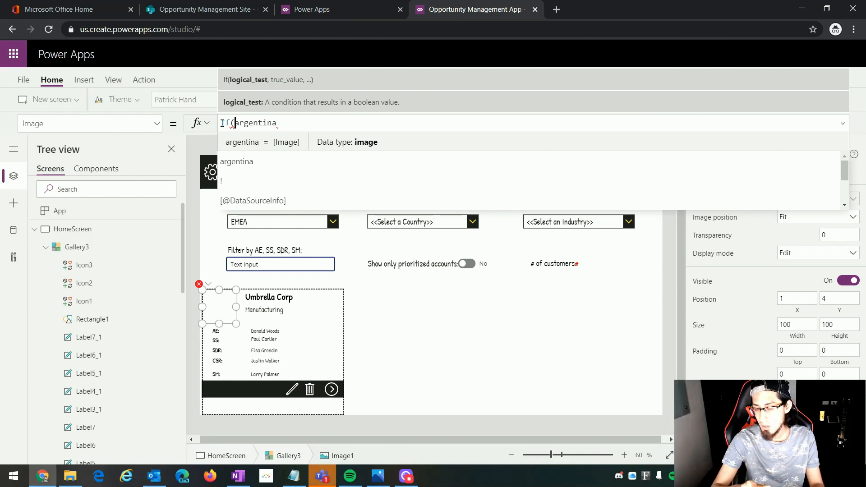
type("Coun")
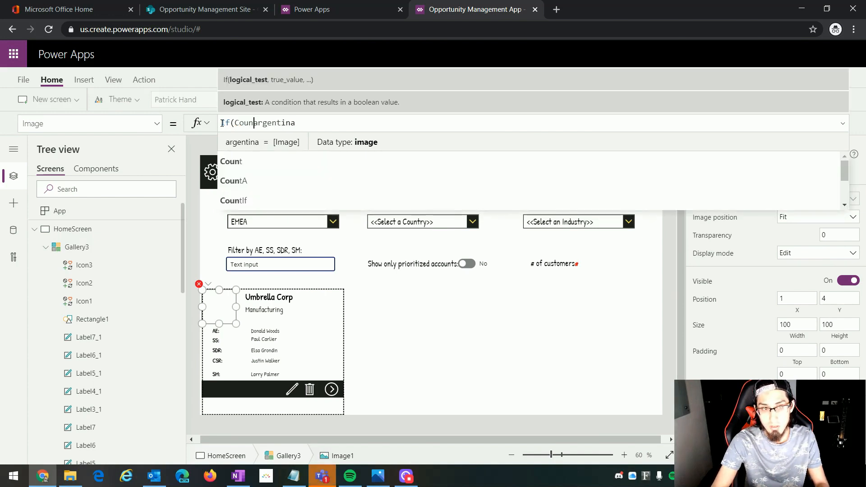
type("try=")
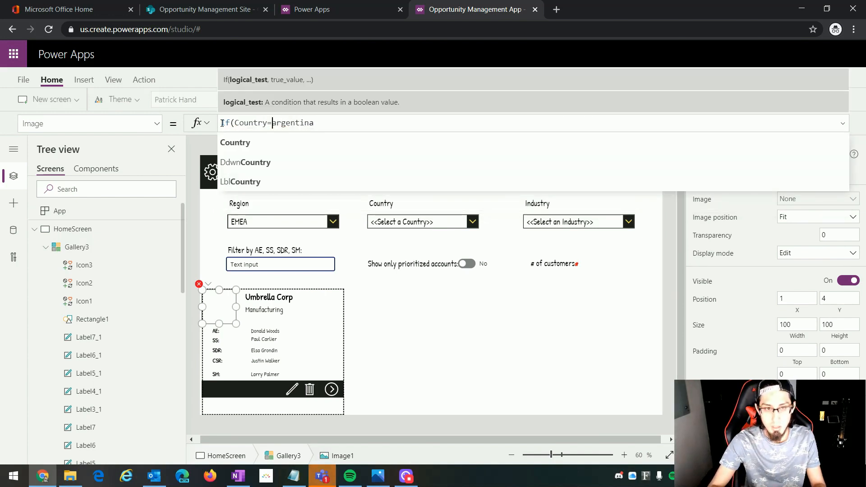
type("\"")
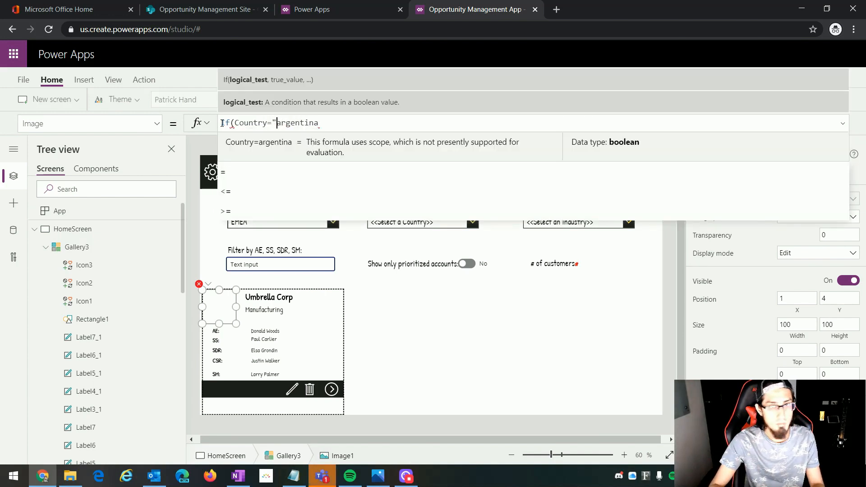
key("Delete")
type("Argentina\"")
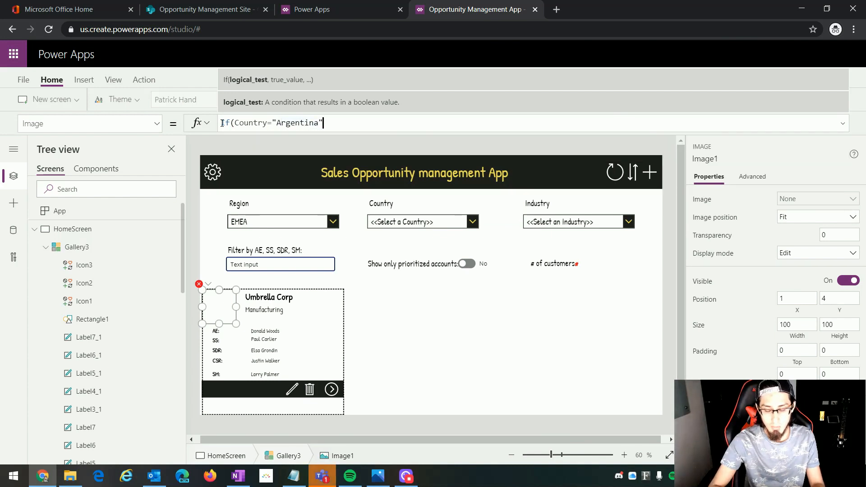
type(",")
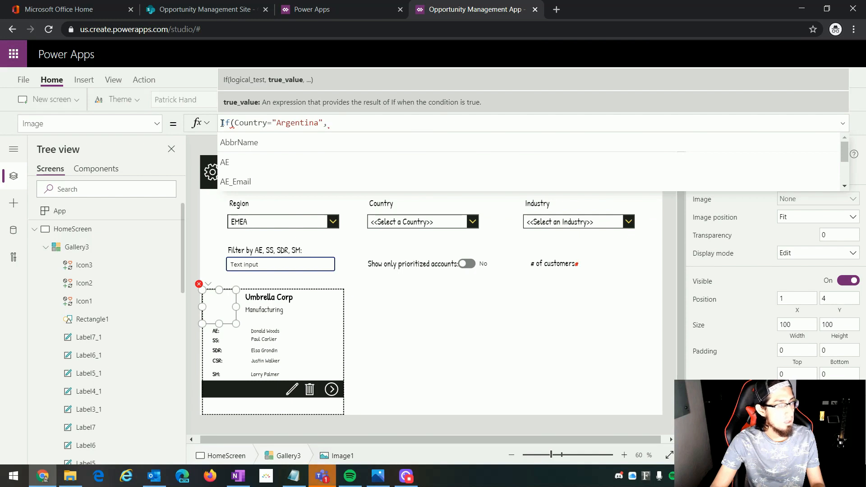
type("argentina")
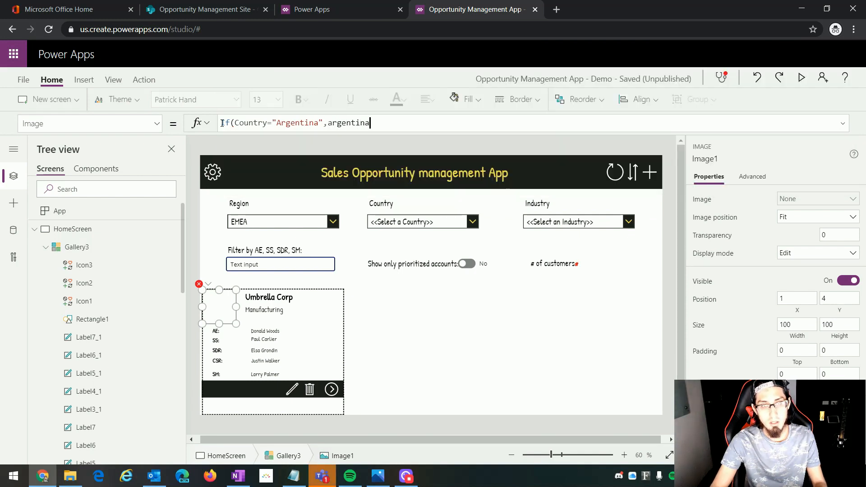
Step: Extend the flag picture's If formula with a second condition, Country="Brasil", that returns the brazil image
type(",")
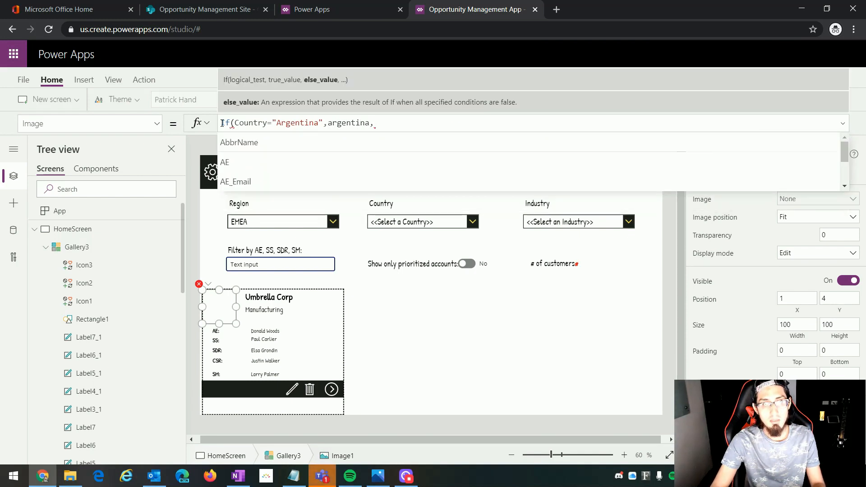
type("Country=")
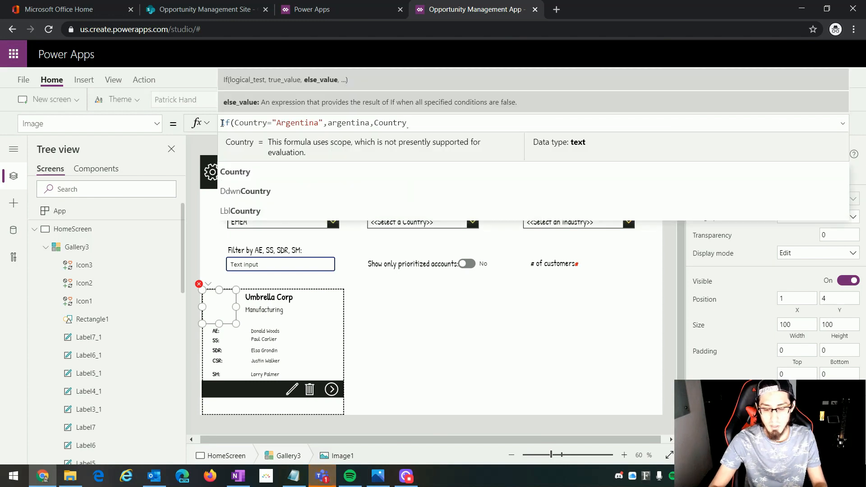
type("\"B")
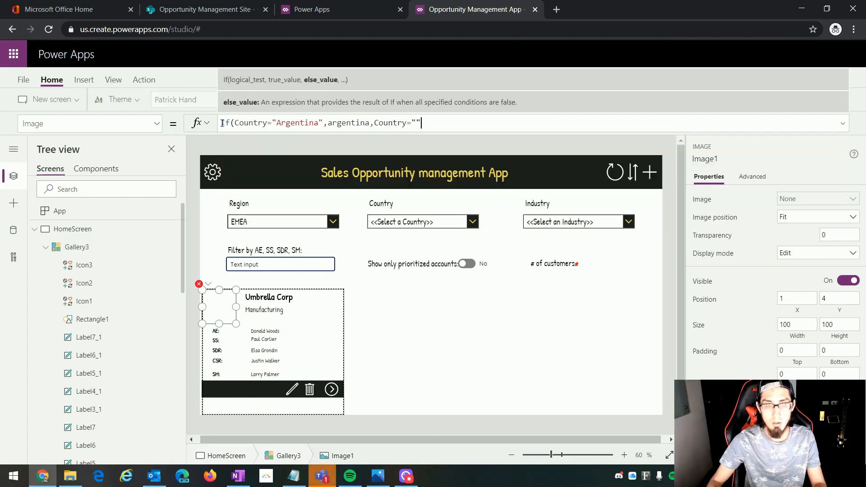
type("rasil\",bra")
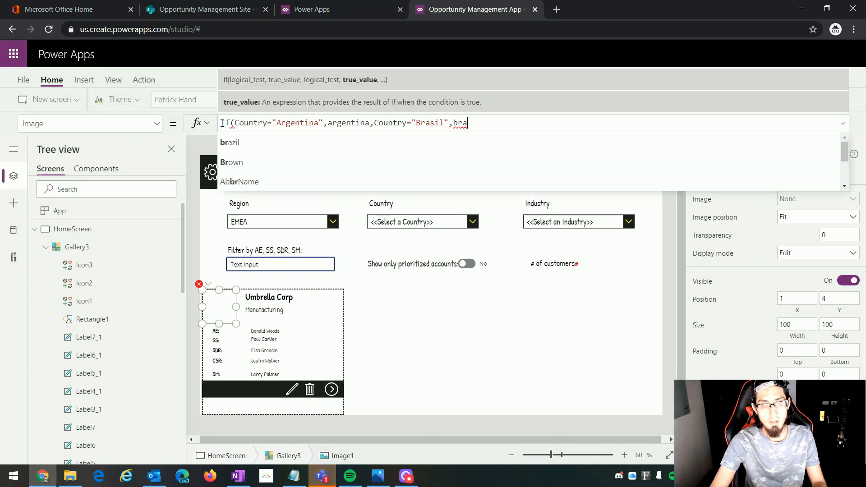
type("zil")
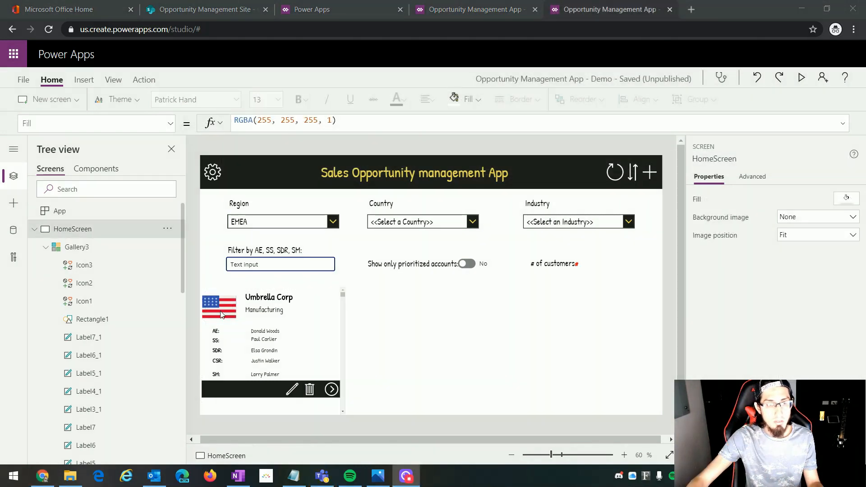
Step: Review the flag picture's full Image formula, examining which media image is paired with each country
left_click(223, 312)
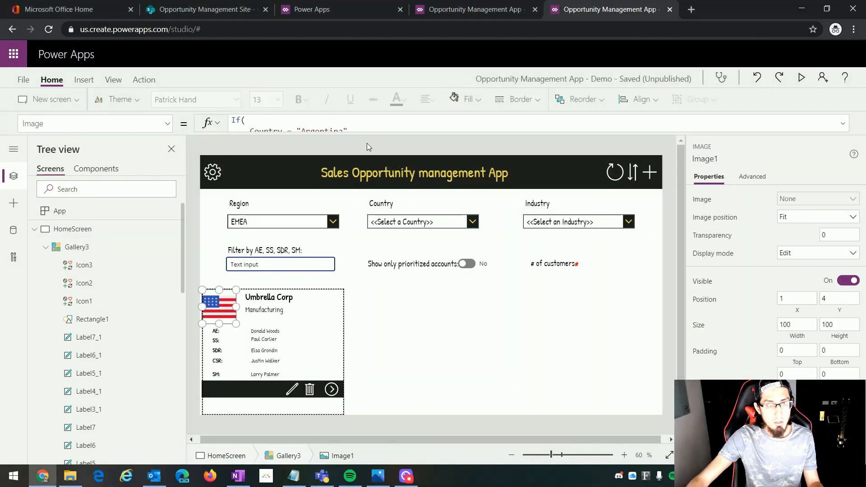
left_click(364, 131)
scroll(313, 251, "down", 3)
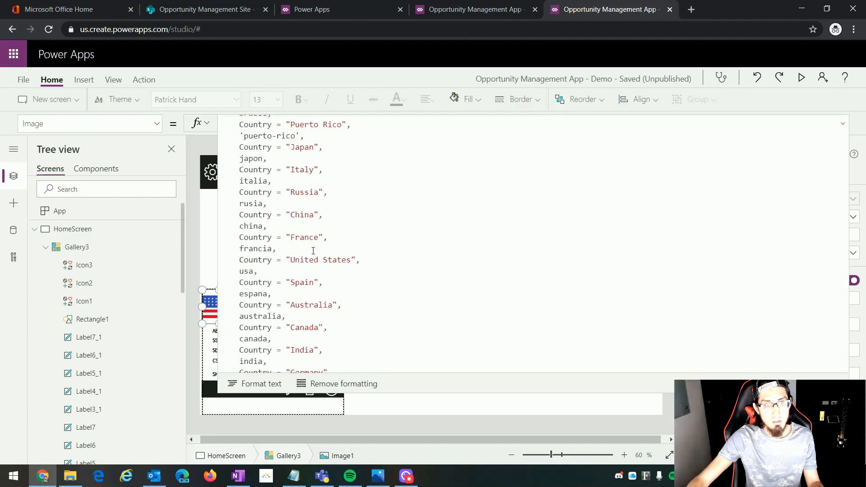
scroll(313, 251, "down", 2)
scroll(313, 278, "up", 6)
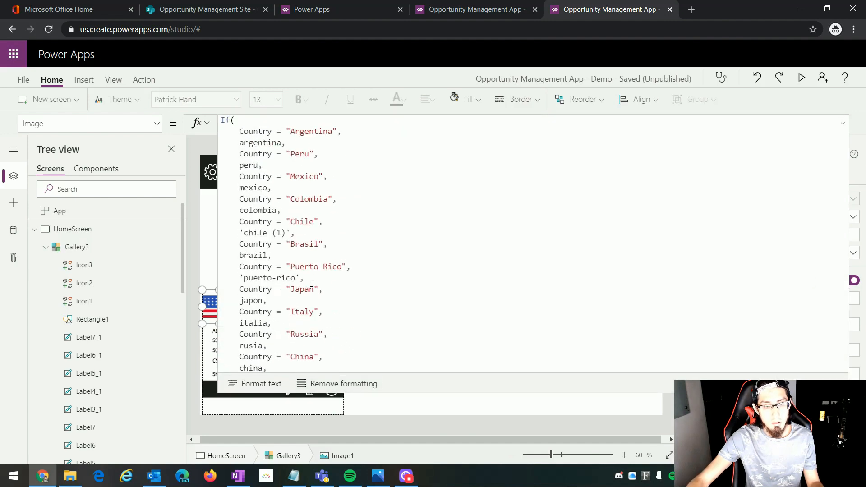
left_click(457, 393)
left_click(478, 358)
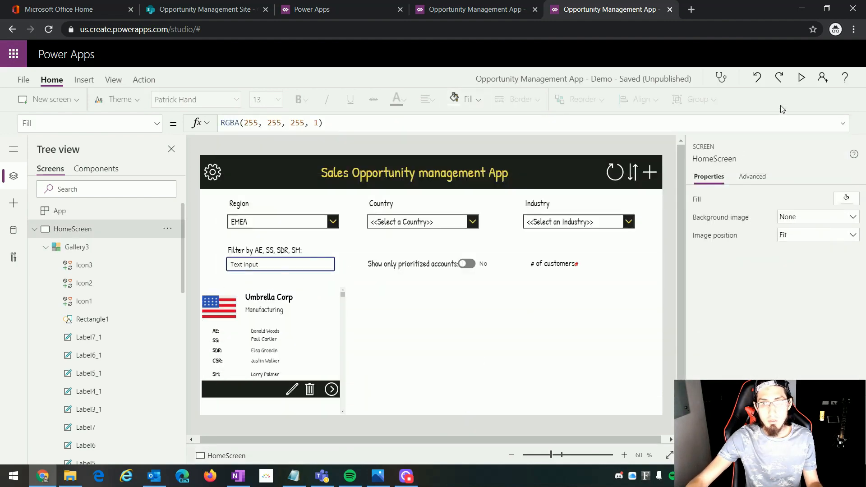
Step: Preview the app and look through the customer gallery to check the flag of each customer
left_click(802, 78)
scroll(149, 338, "down", 10)
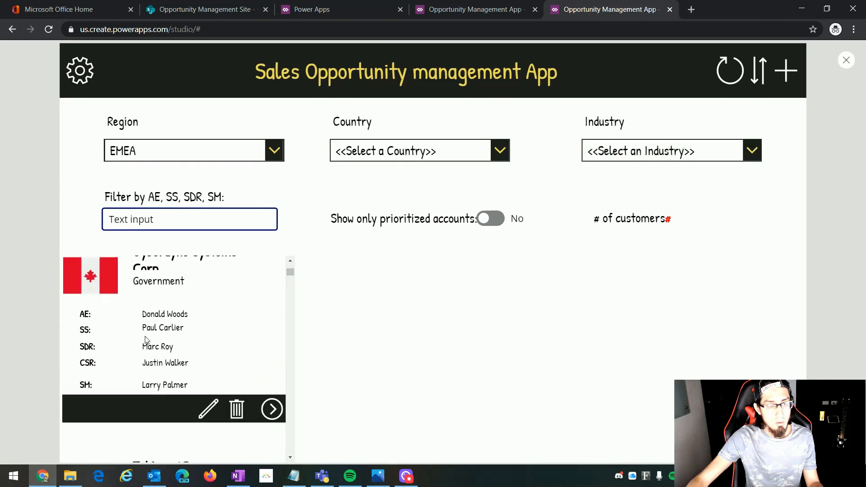
scroll(146, 338, "down", 4)
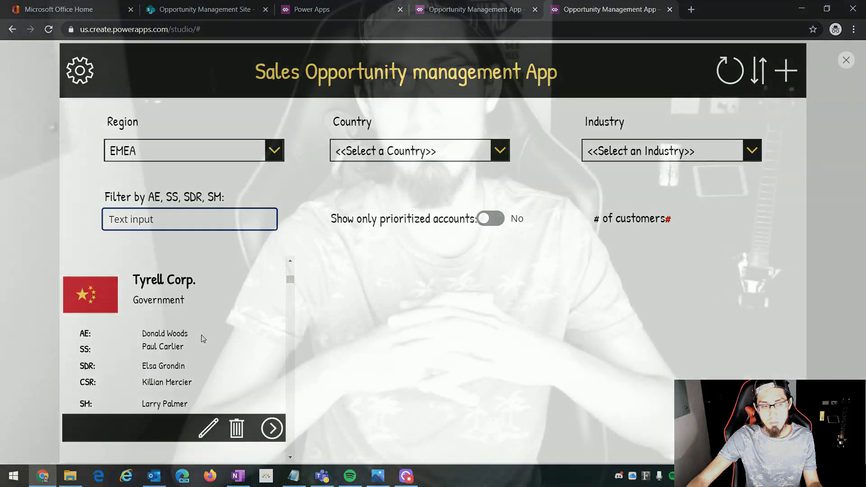
scroll(202, 338, "down", 5)
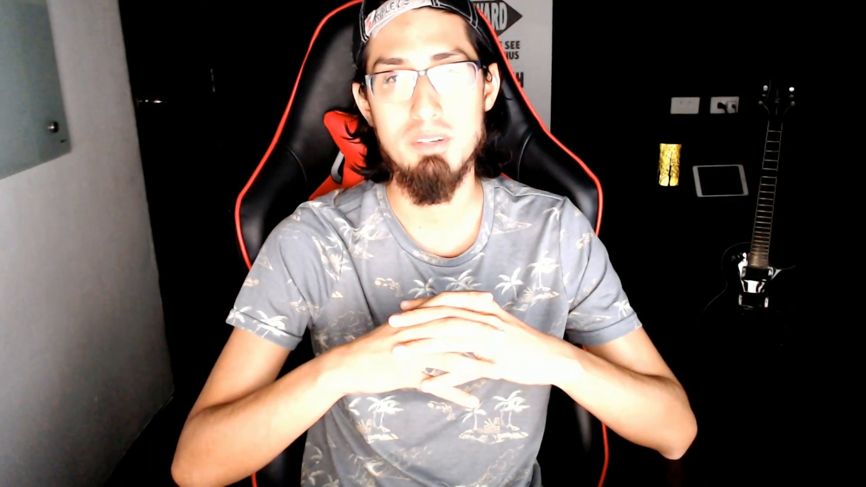